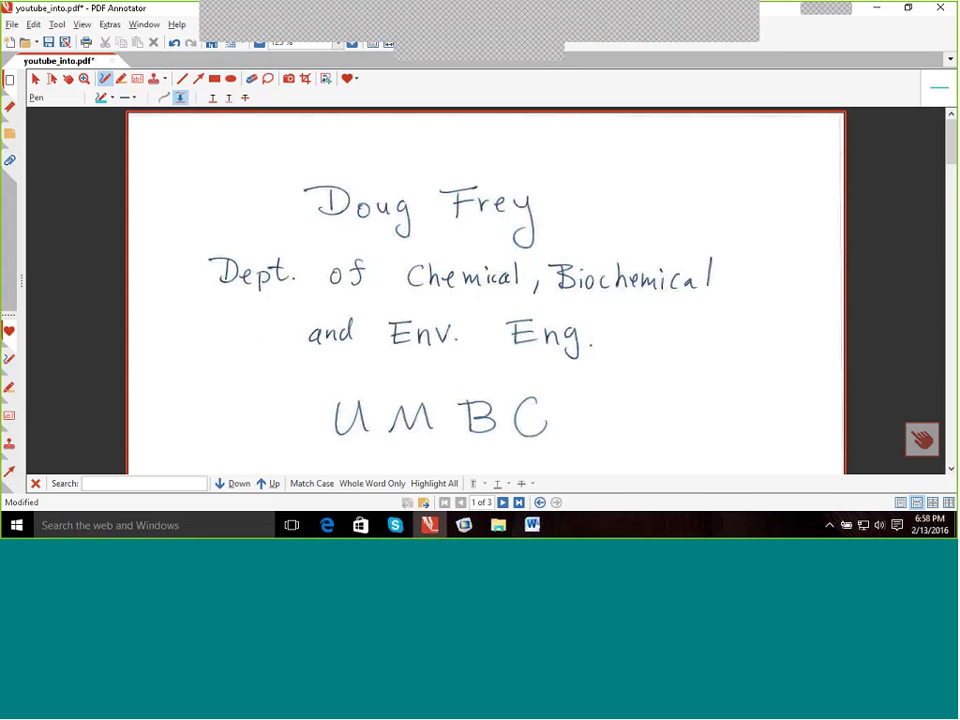
Look through the tutorial's title page and switch to the open comsol_tutorial.mph model in COMSOL Multiphysics
scroll(486, 290, down, 5)
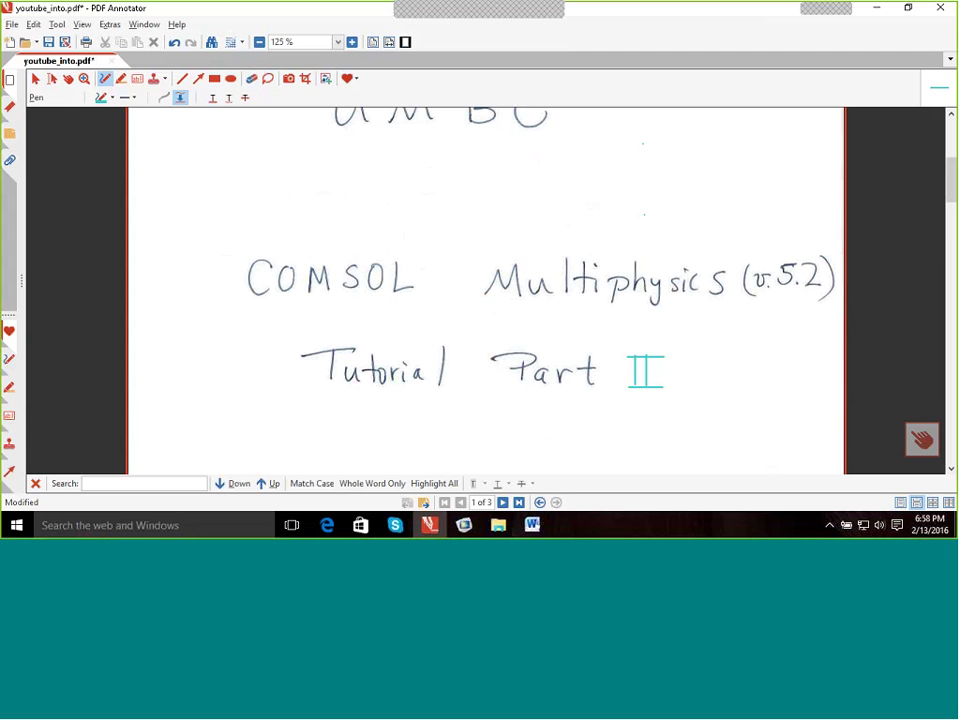
scroll(486, 290, down, 2)
scroll(486, 290, up, 2)
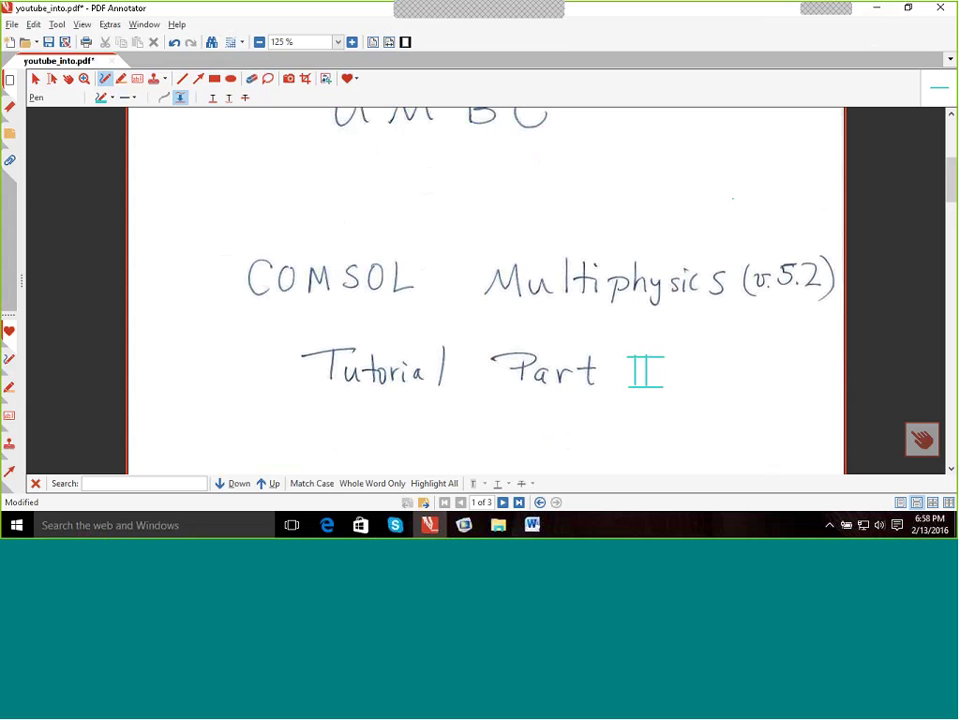
click(876, 14)
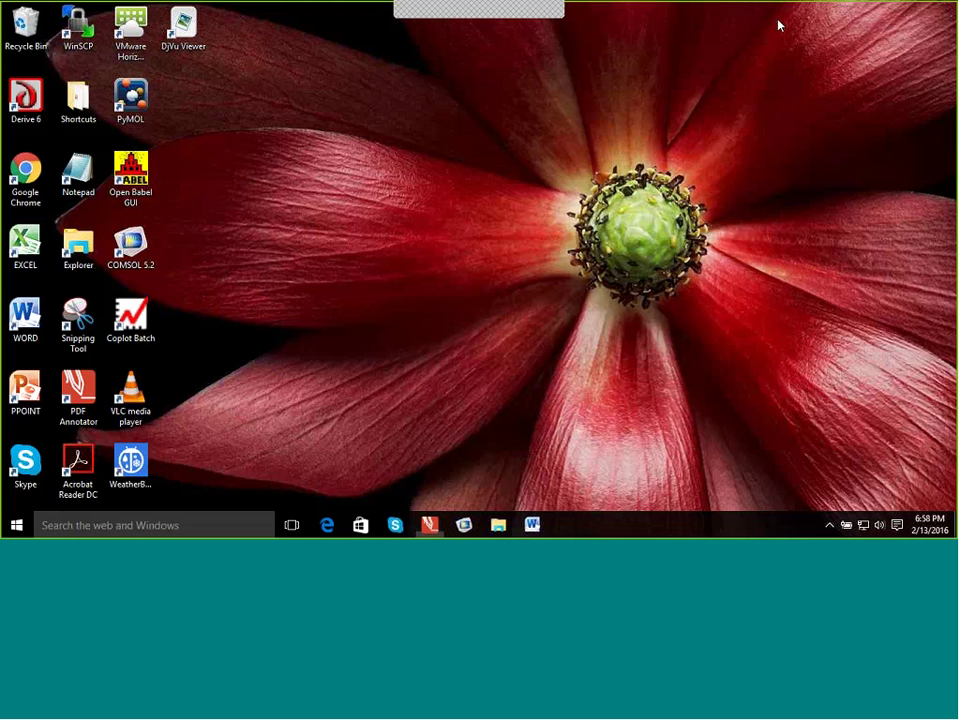
click(464, 525)
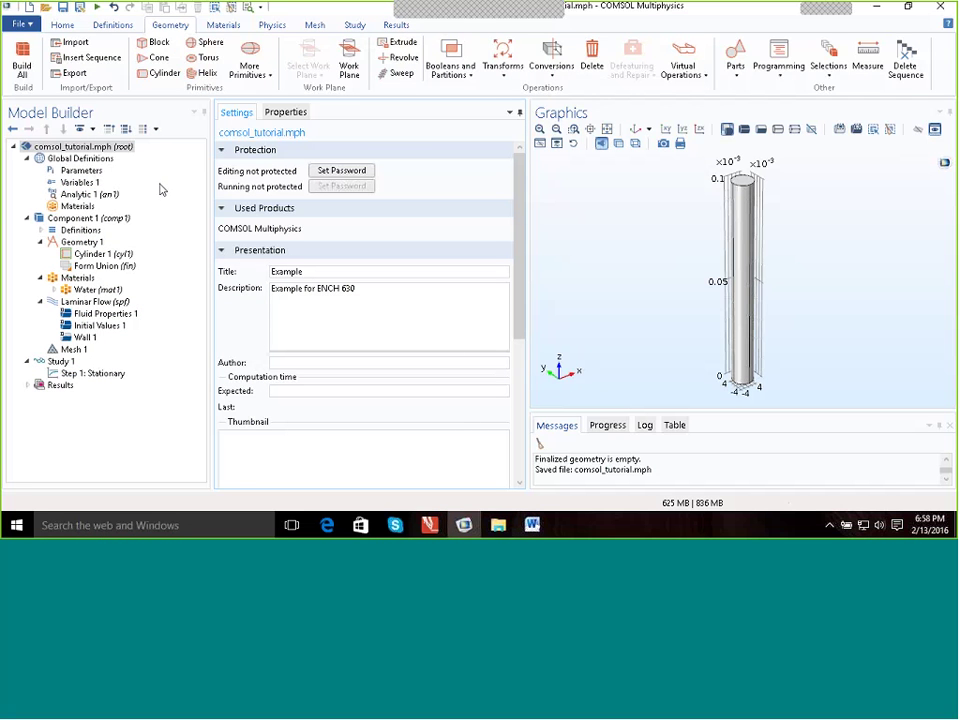
Review the root node's settings for comsol_tutorial.mph, including the available unit systems, keeping SI
click(64, 147)
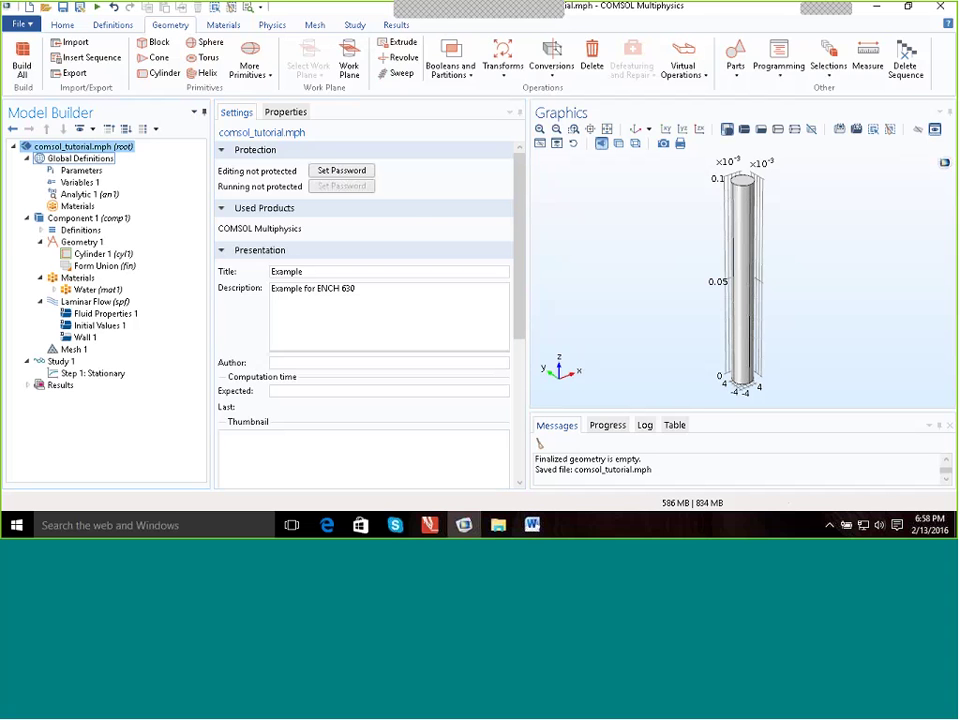
drag(516, 214, 516, 372)
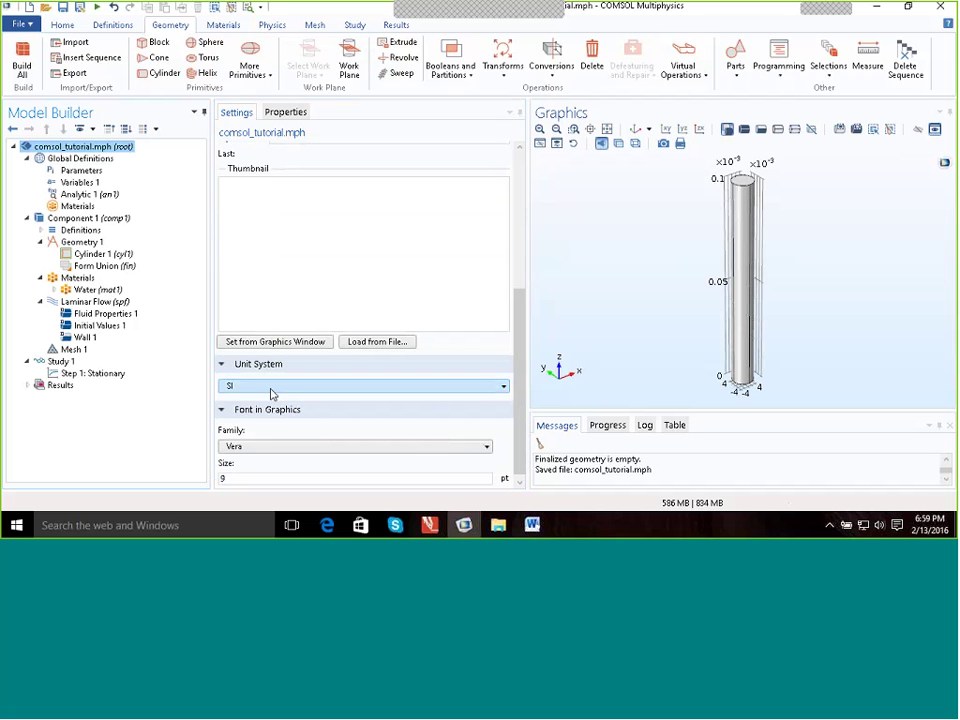
click(463, 389)
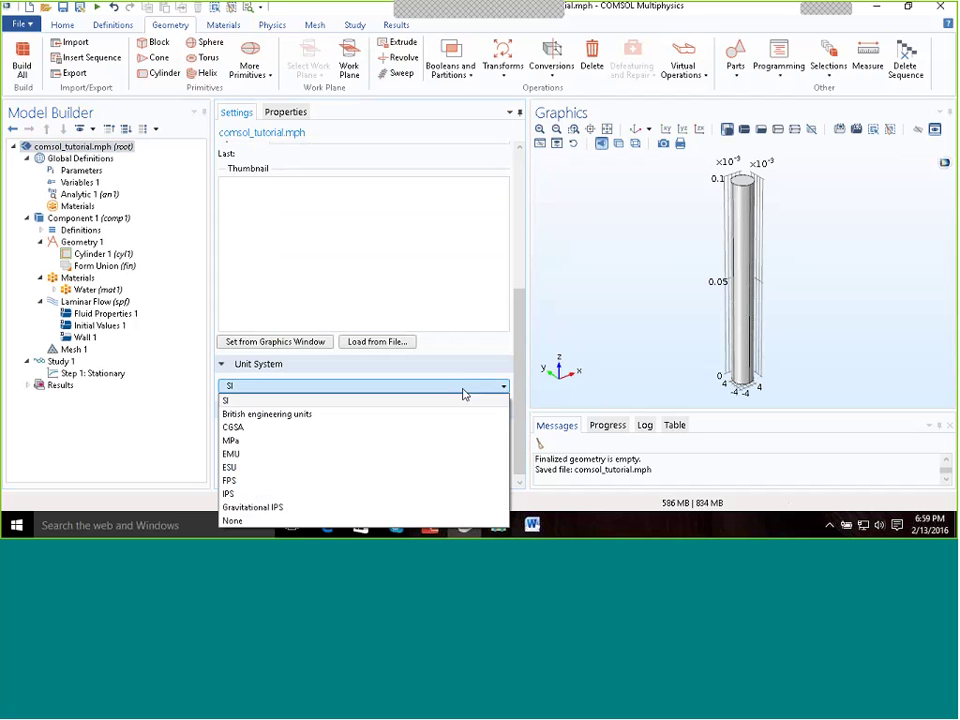
click(352, 393)
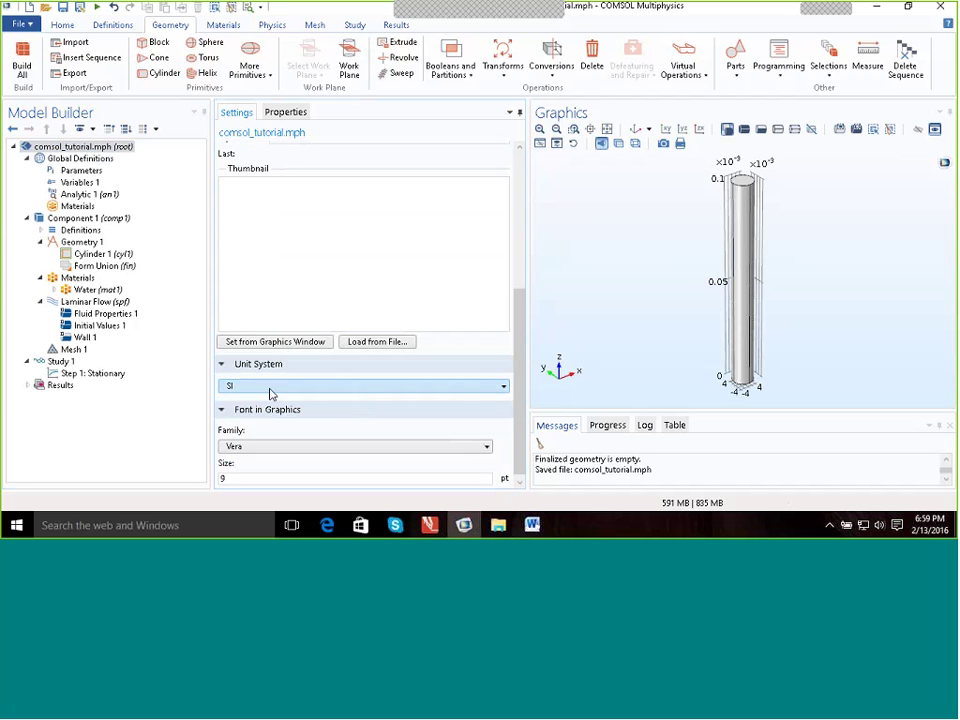
scroll(528, 340, up, 5)
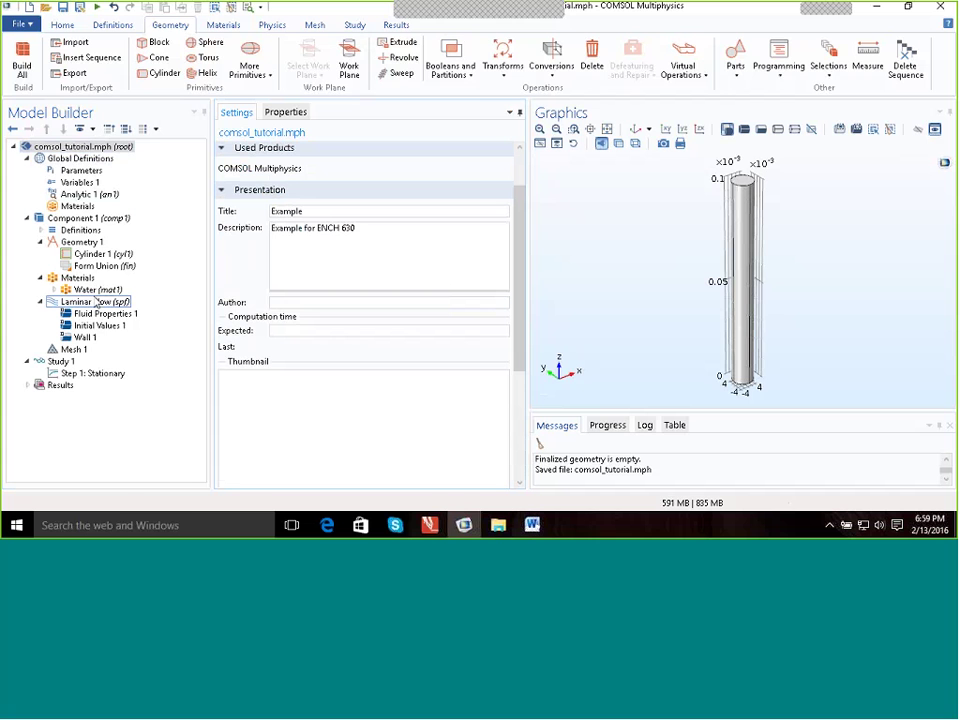
Examine the operations available for Geometry 1 and Component 1, including the geometry transforms
click(77, 244)
right_click(77, 244)
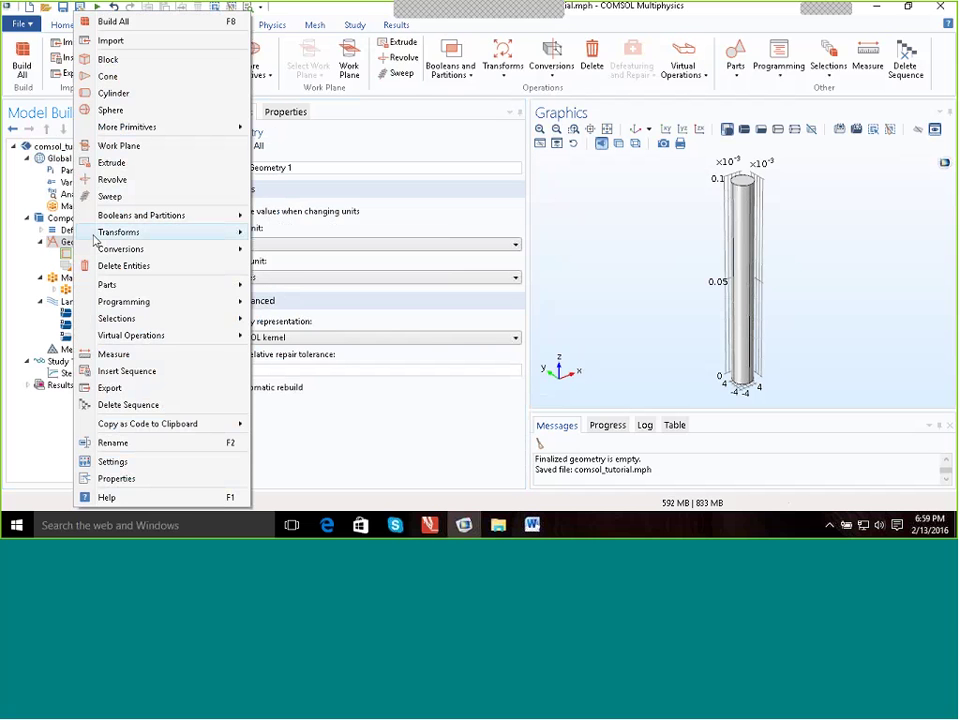
mouse_move(95, 240)
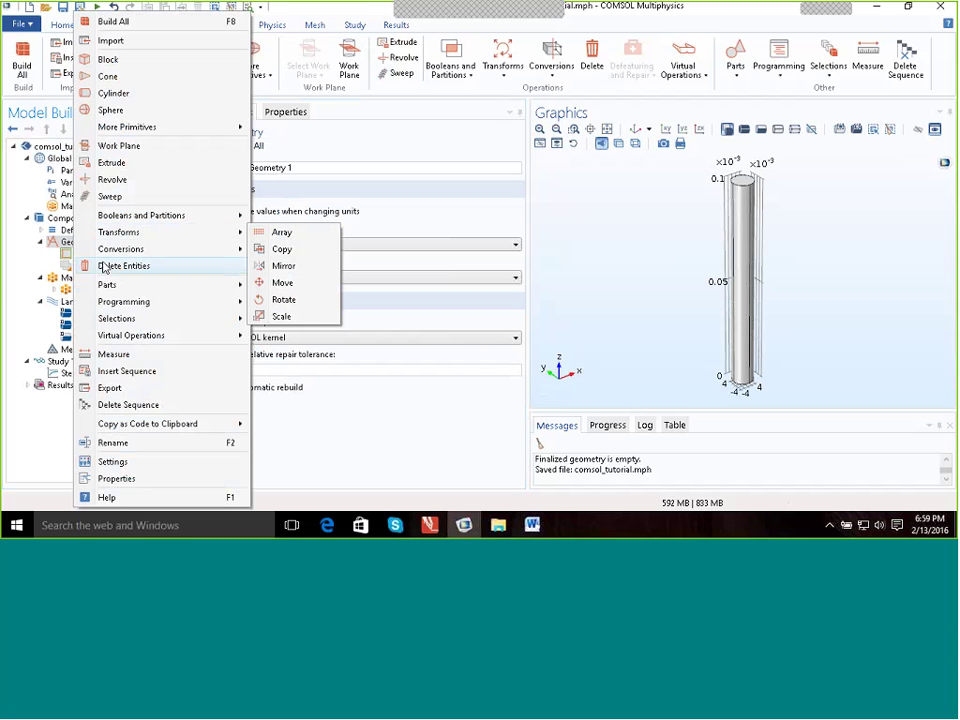
click(9, 289)
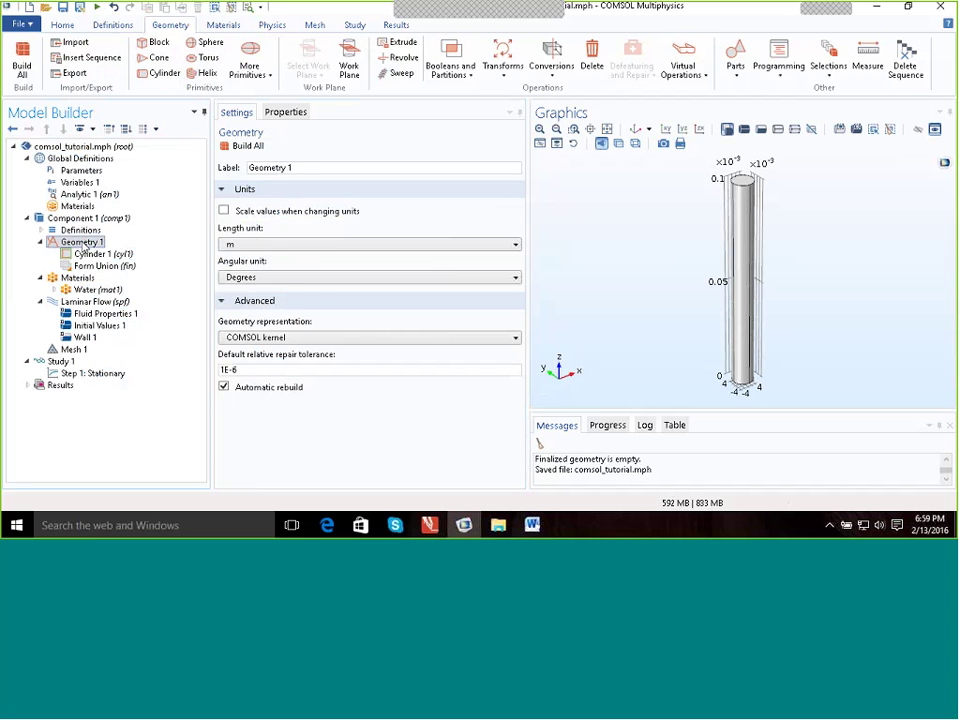
click(86, 219)
right_click(84, 222)
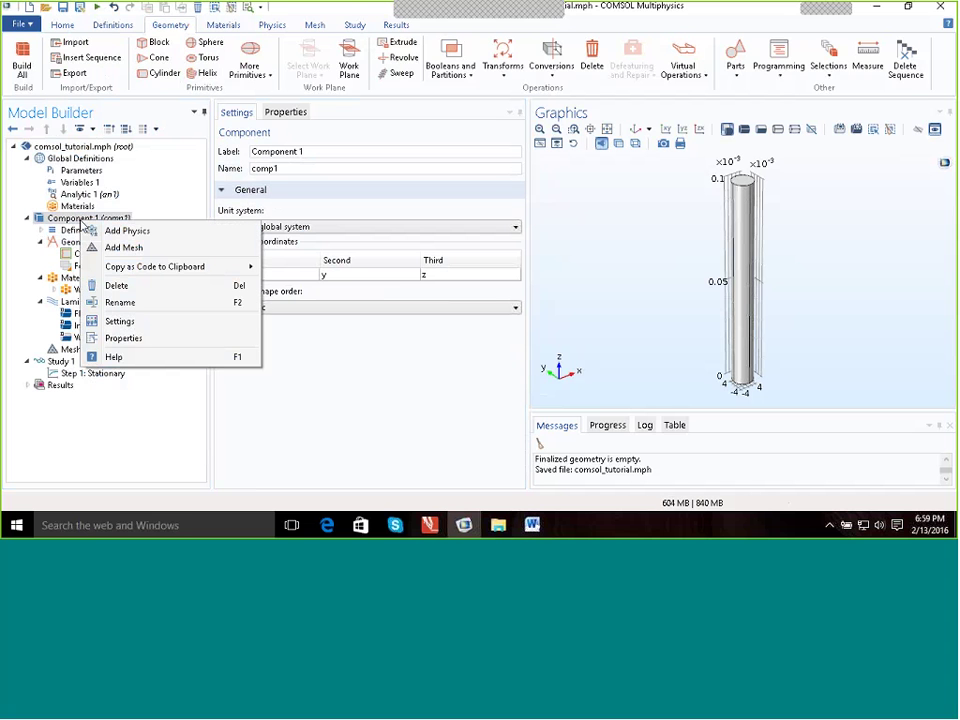
key(Escape)
right_click(82, 242)
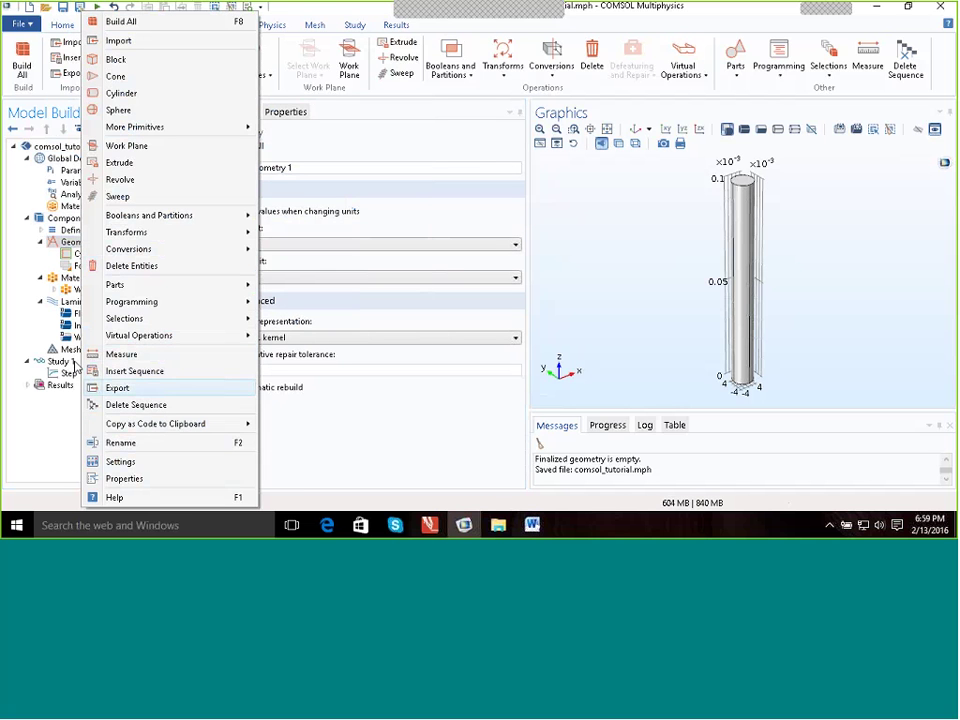
key(Escape)
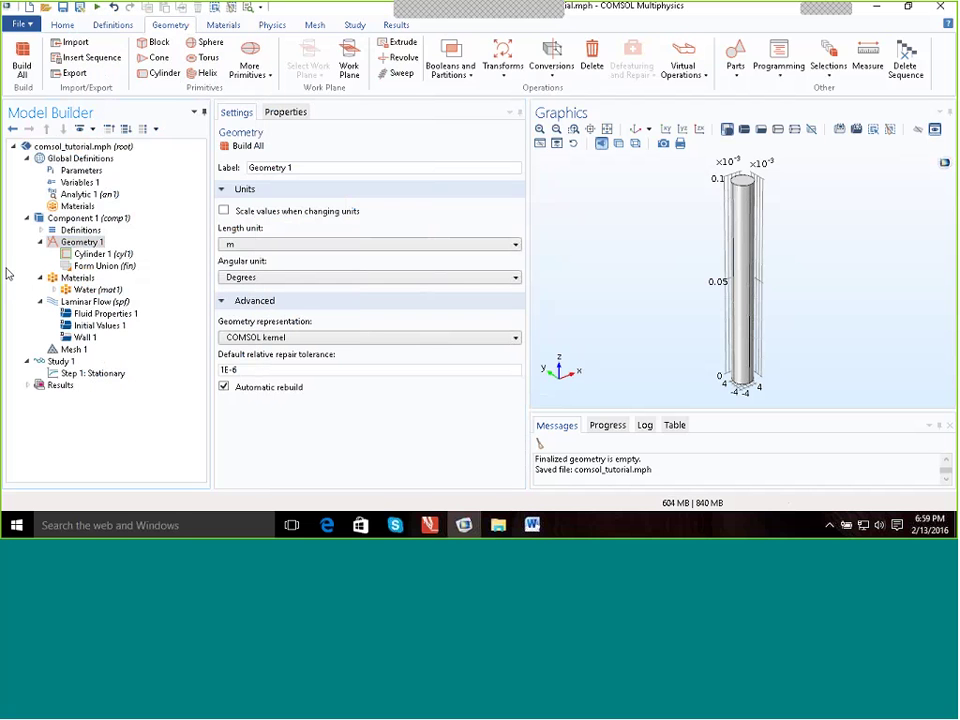
right_click(73, 245)
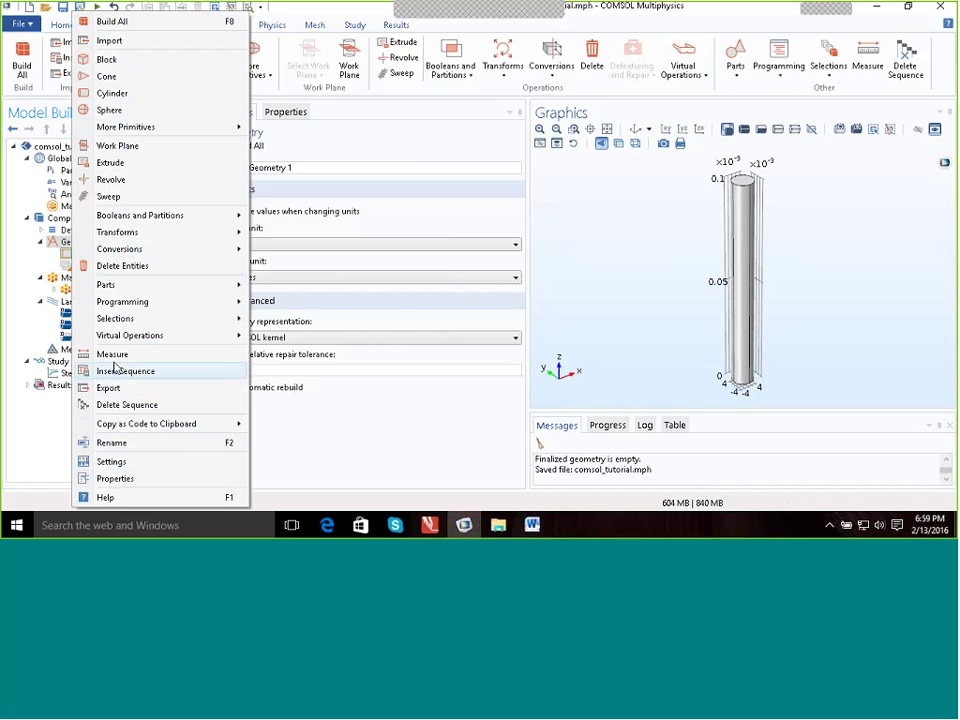
click(26, 201)
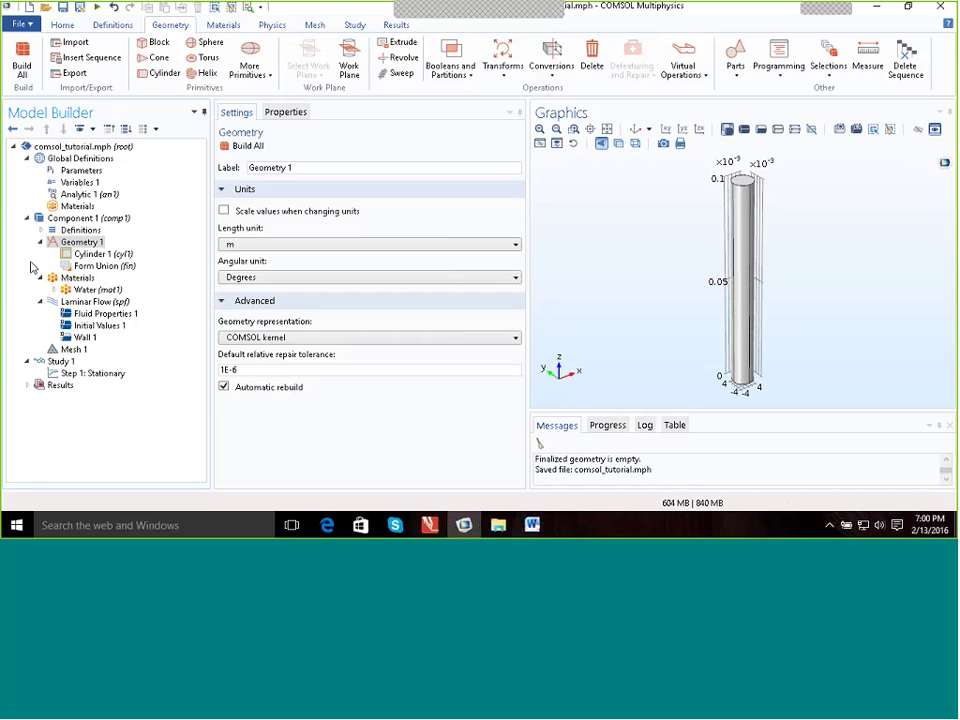
Examine what can be added under Component 1's Definitions, including the coordinate system types
right_click(82, 231)
mouse_move(169, 380)
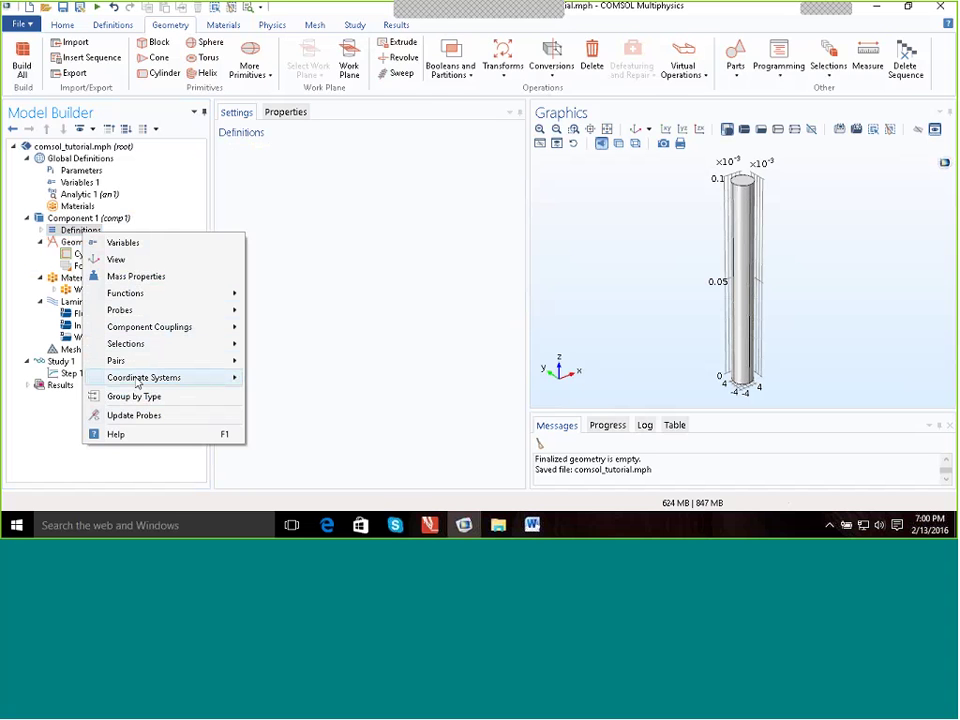
mouse_move(230, 377)
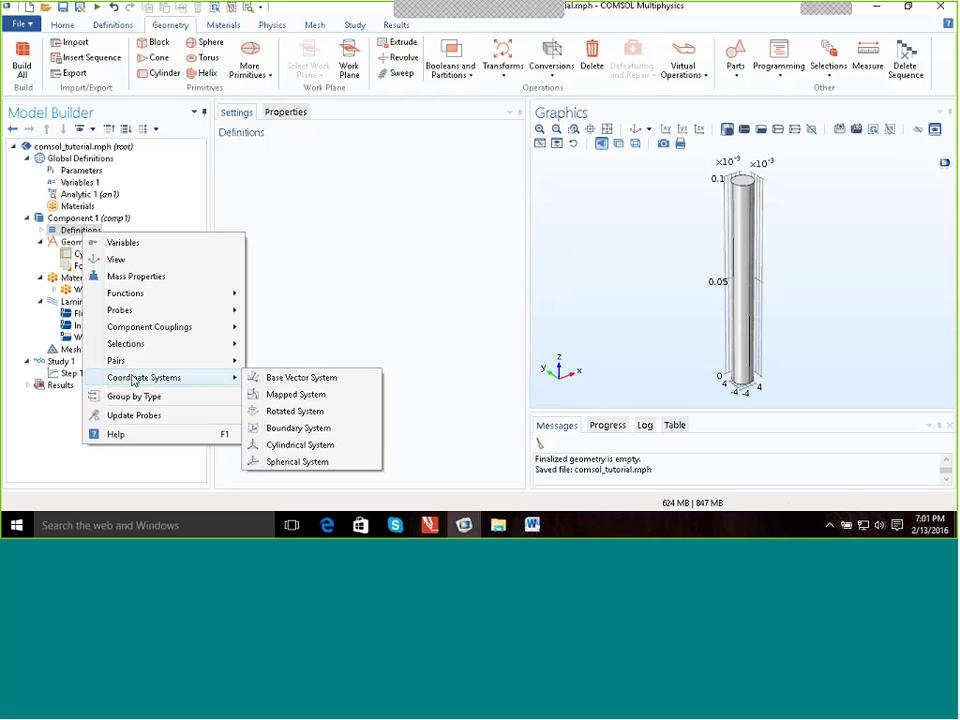
click(68, 234)
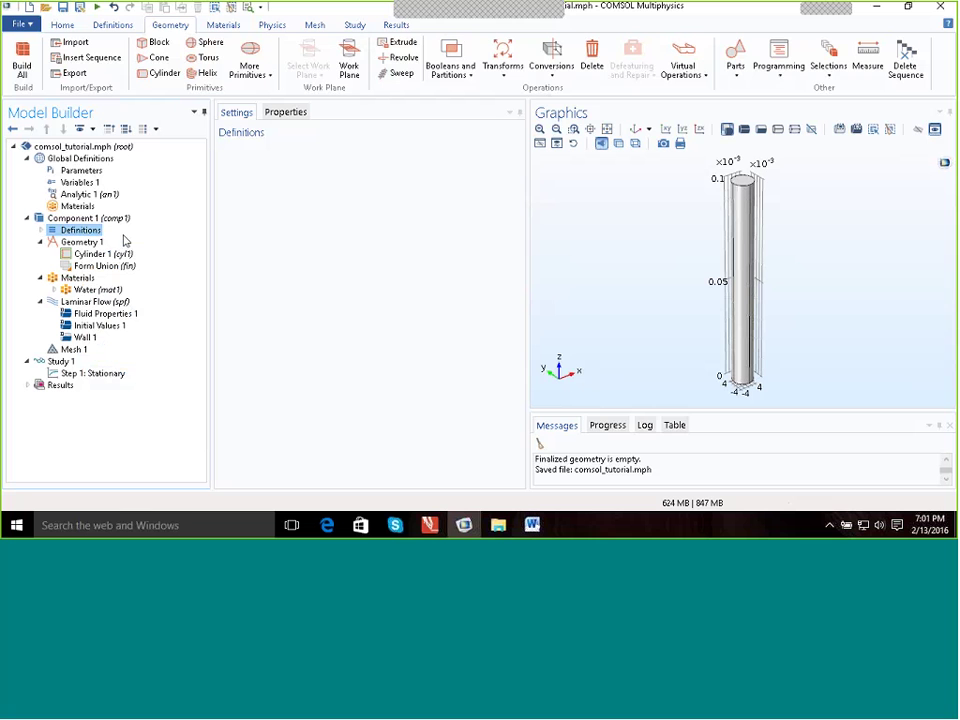
Review the global parameters, the component's material overview and the Cylinder 1 geometry settings
click(81, 170)
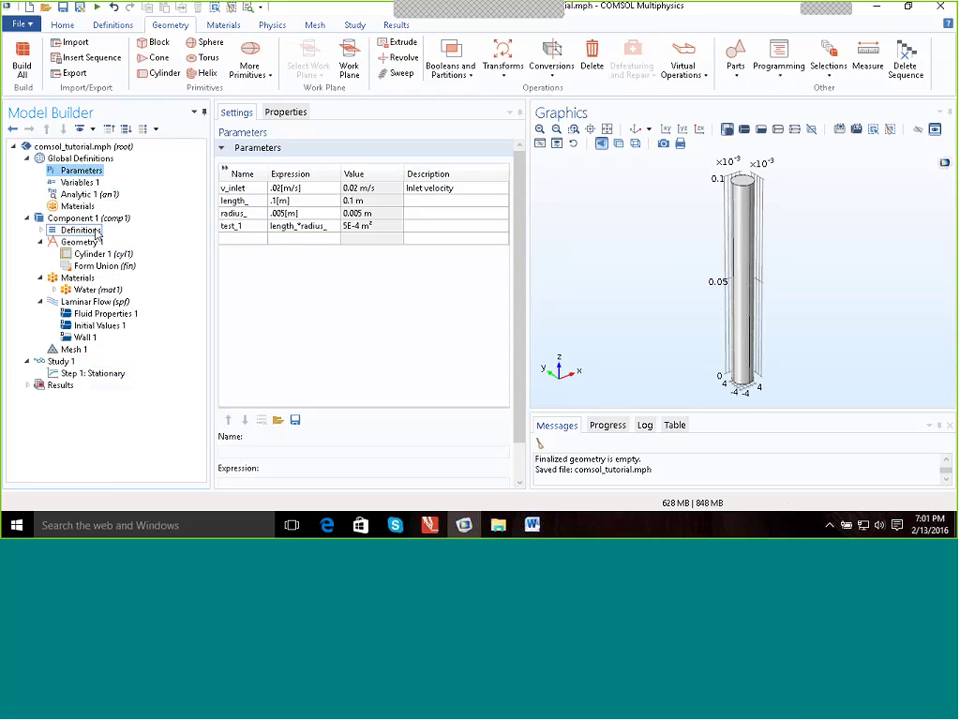
click(78, 278)
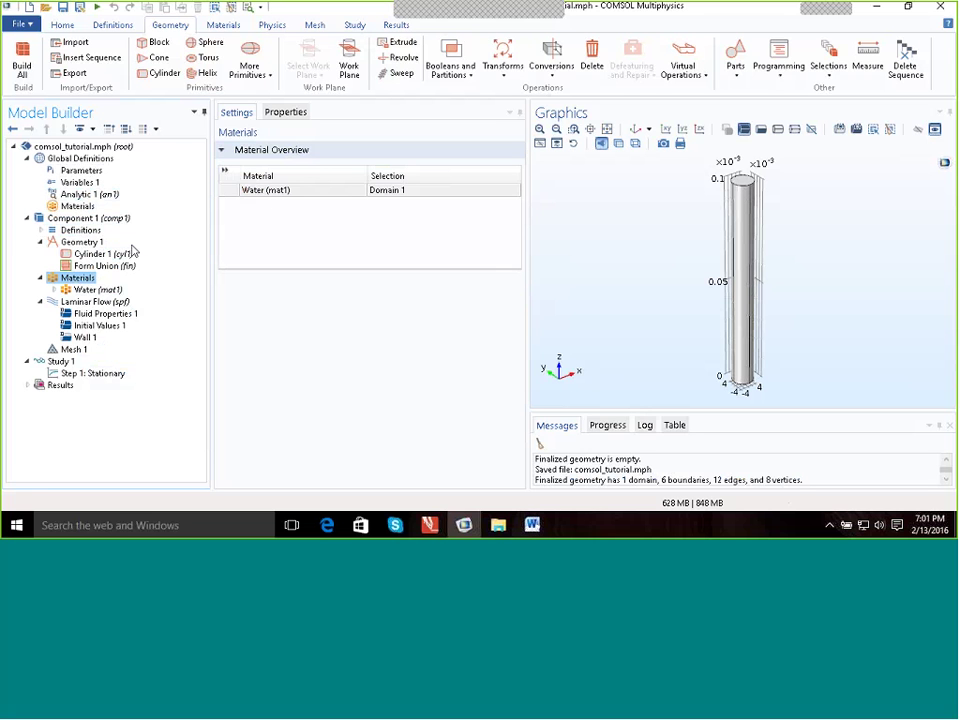
click(76, 257)
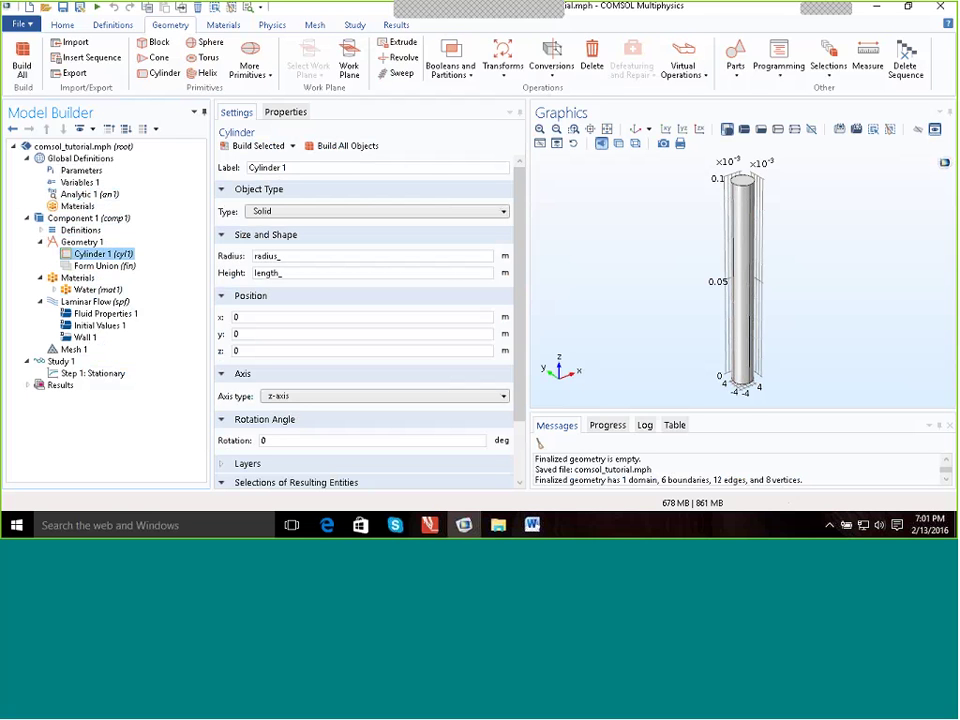
Examine the Laminar Flow settings: highlight domain 1, expand the equations and dependent variables, and read through the physical model
click(80, 304)
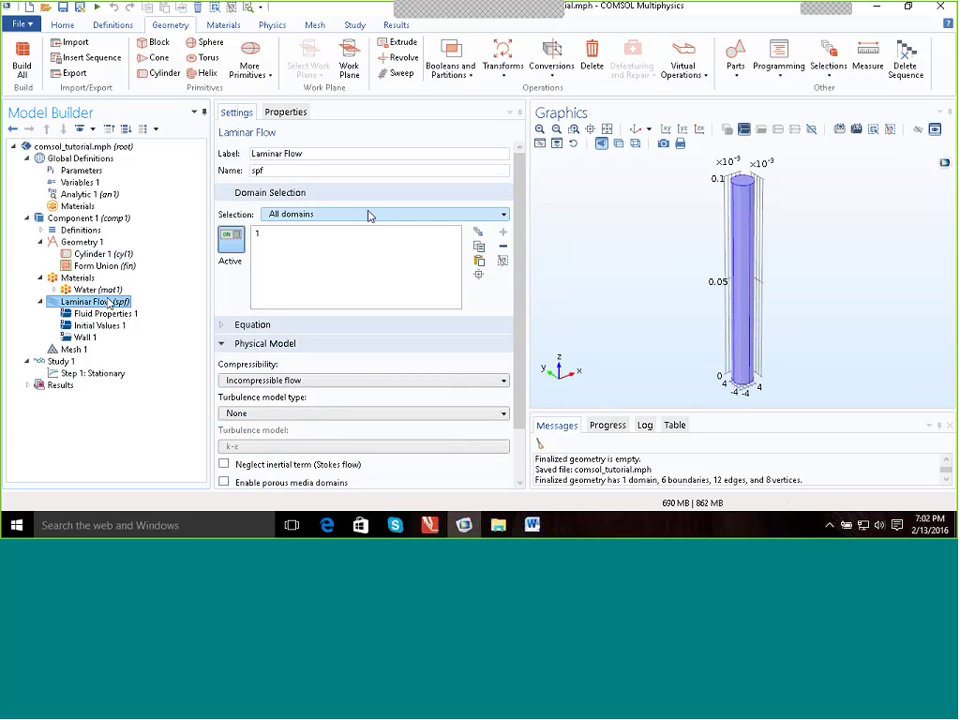
click(259, 236)
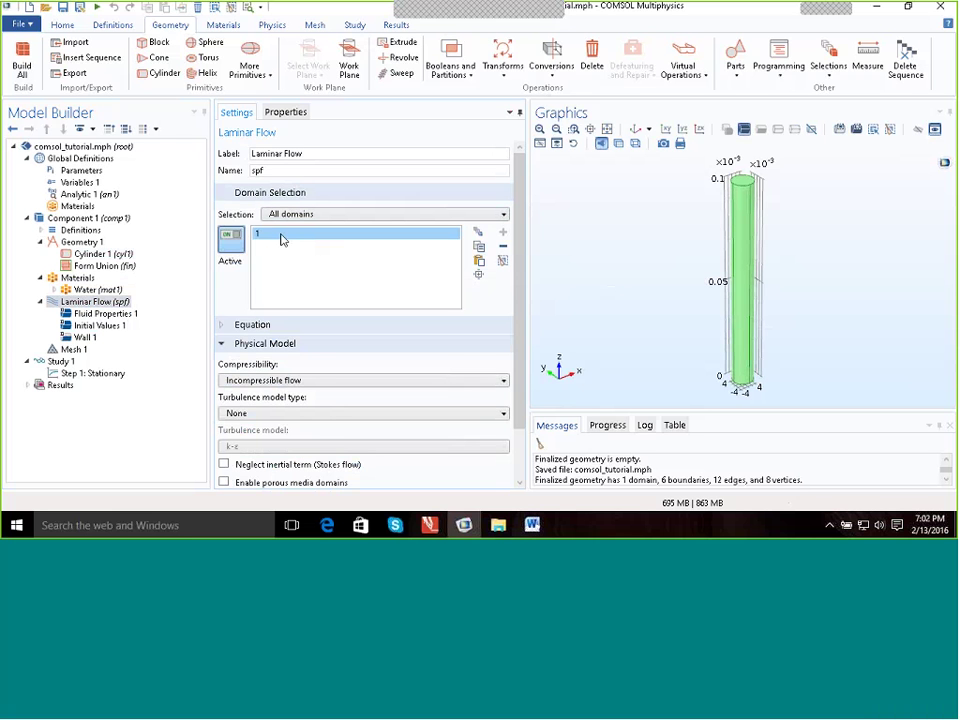
click(224, 327)
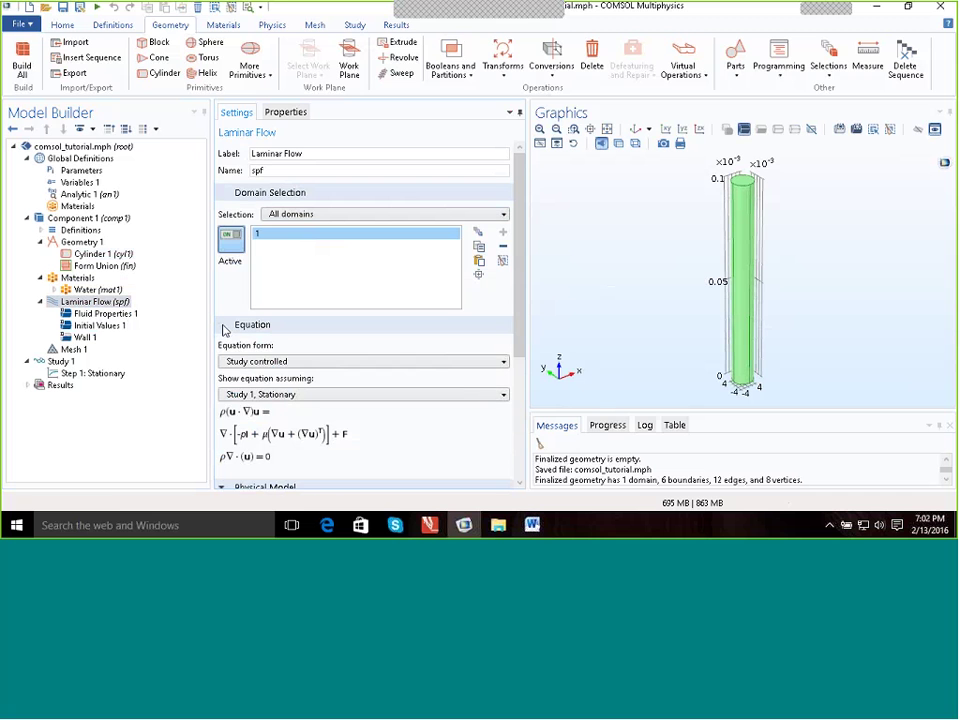
drag(519, 228, 514, 300)
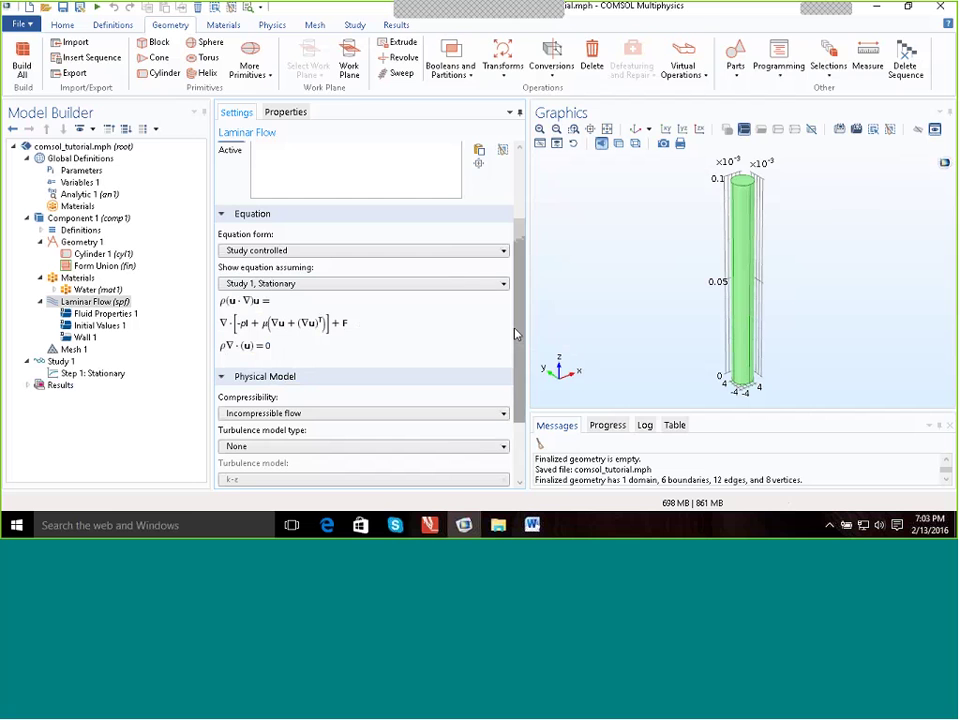
drag(520, 238, 521, 306)
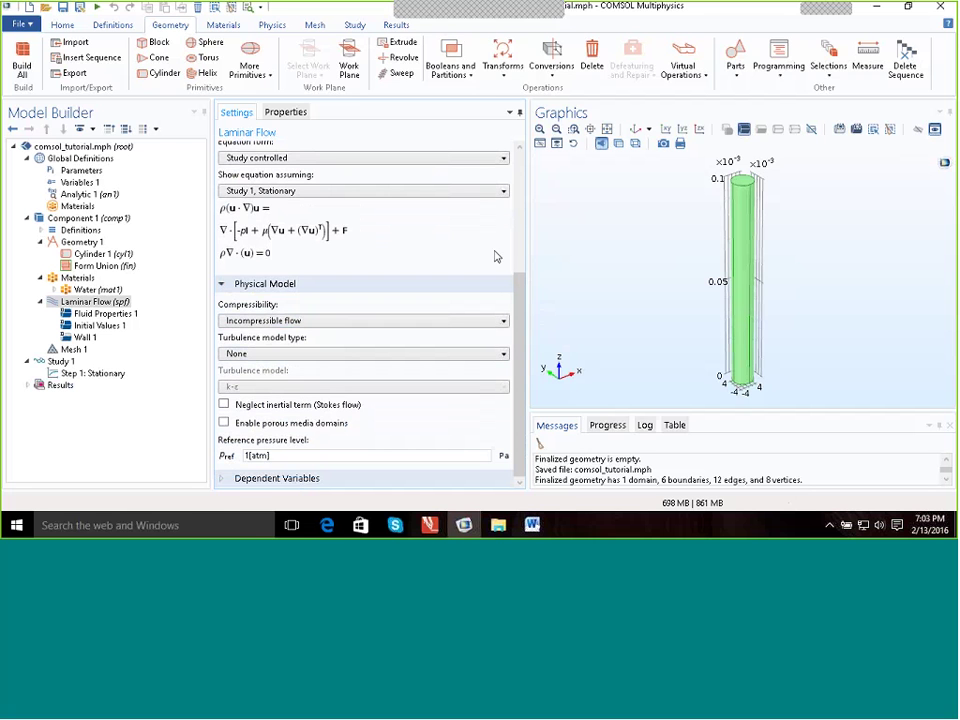
click(223, 481)
drag(515, 329, 515, 414)
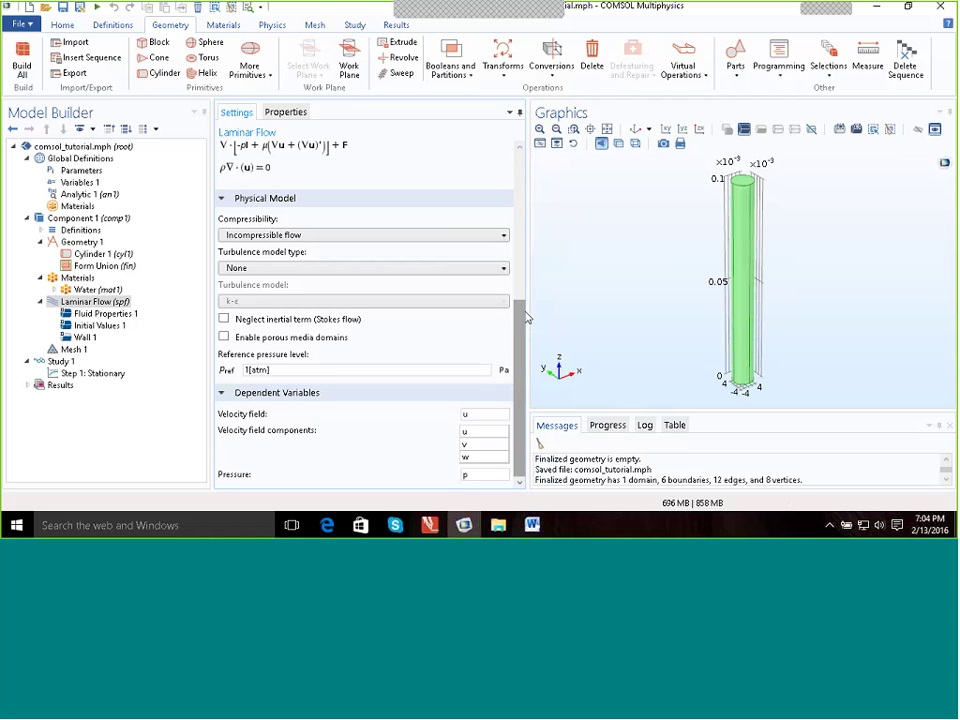
drag(520, 318, 516, 232)
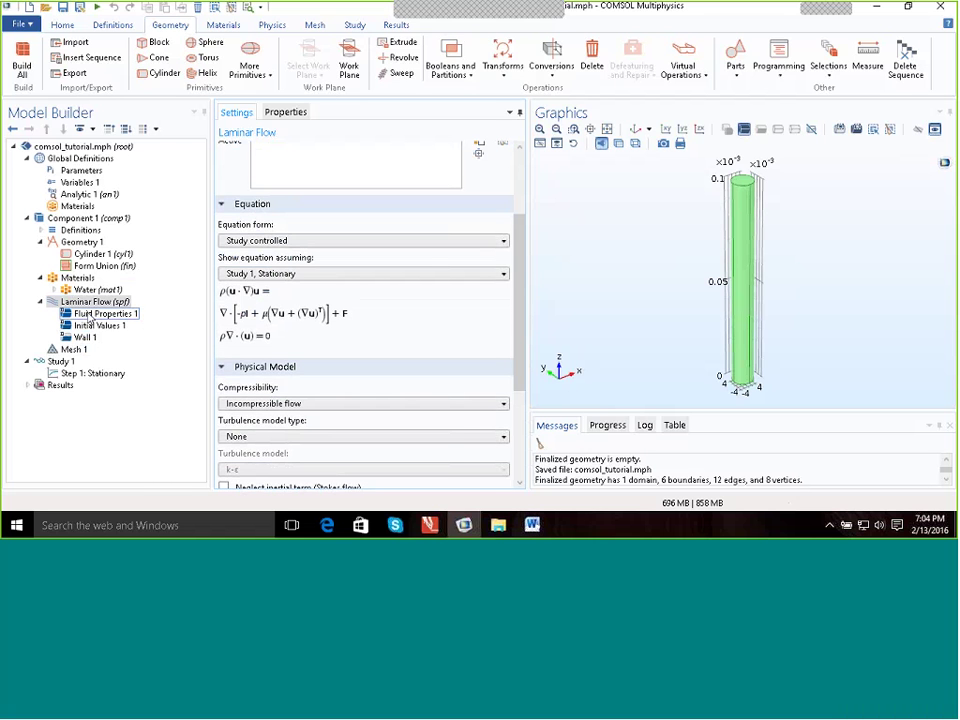
Inspect Fluid Properties 1 under Laminar Flow: highlight domain 1, expand its equations, and check the temperature, density and viscosity sources
click(92, 314)
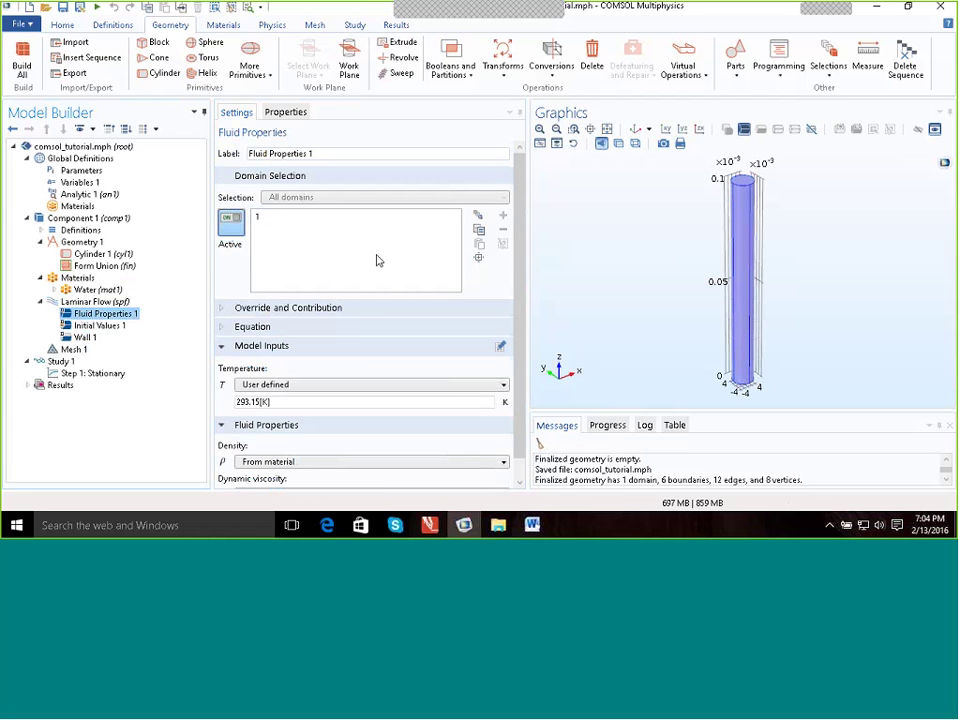
click(257, 219)
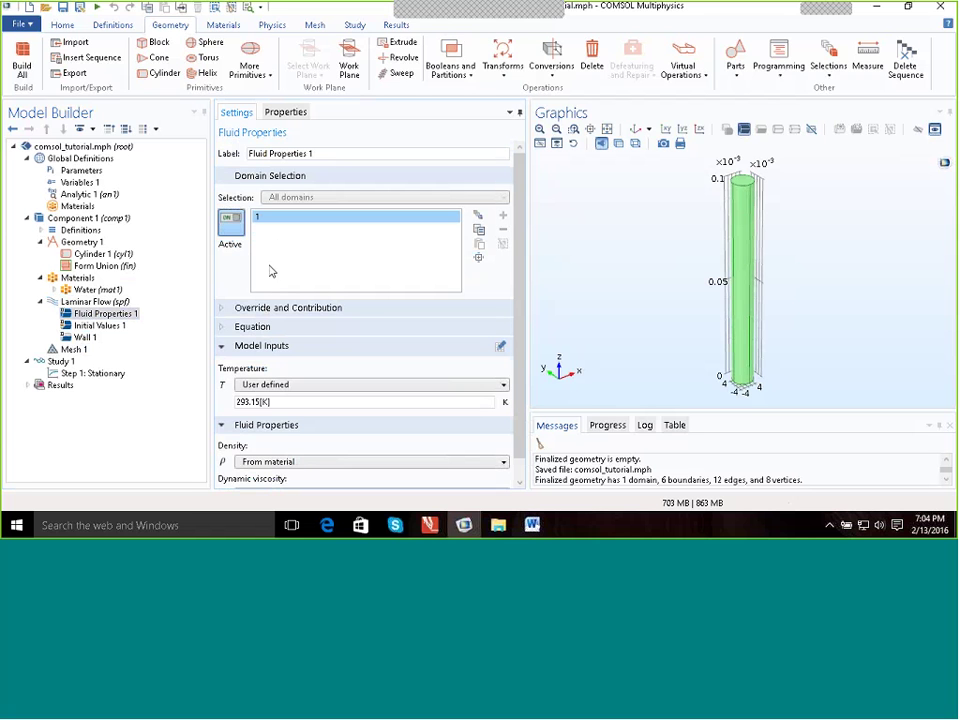
click(220, 329)
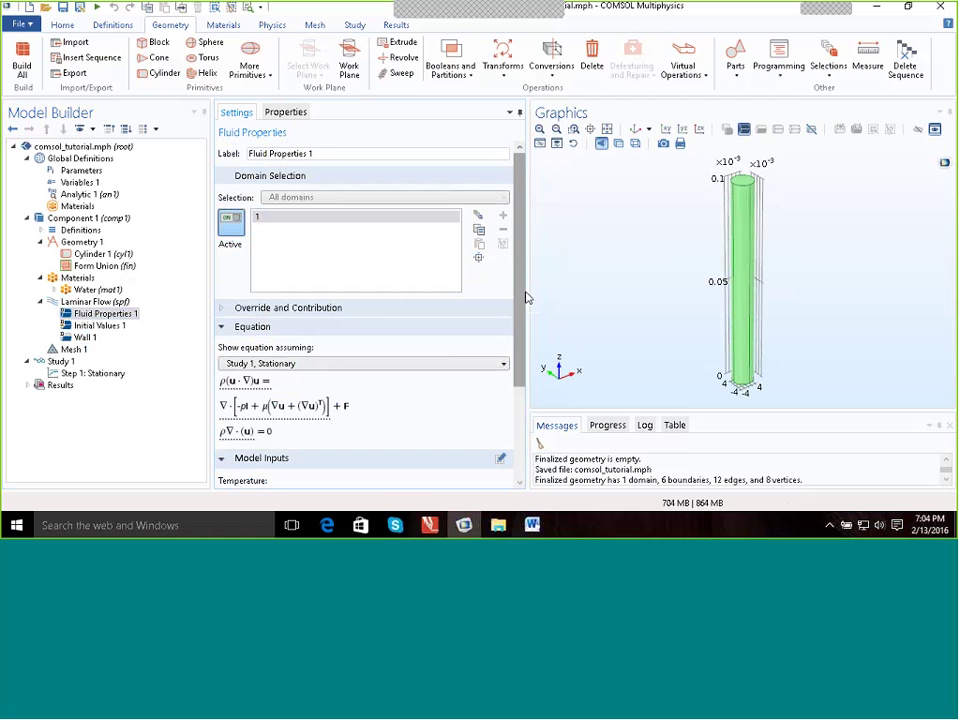
drag(521, 296, 516, 407)
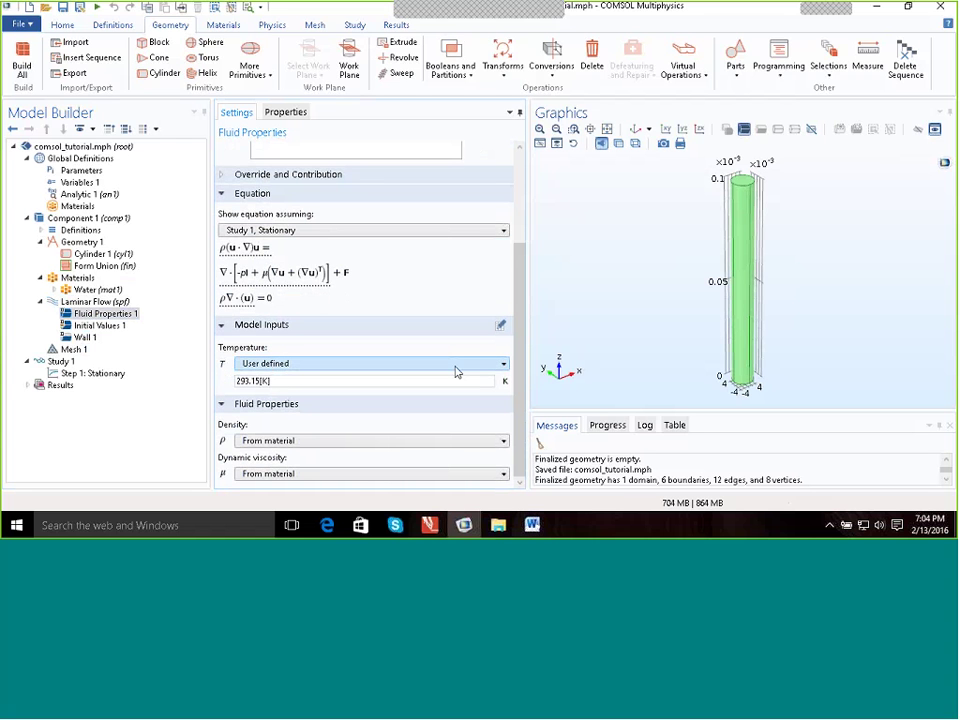
click(504, 366)
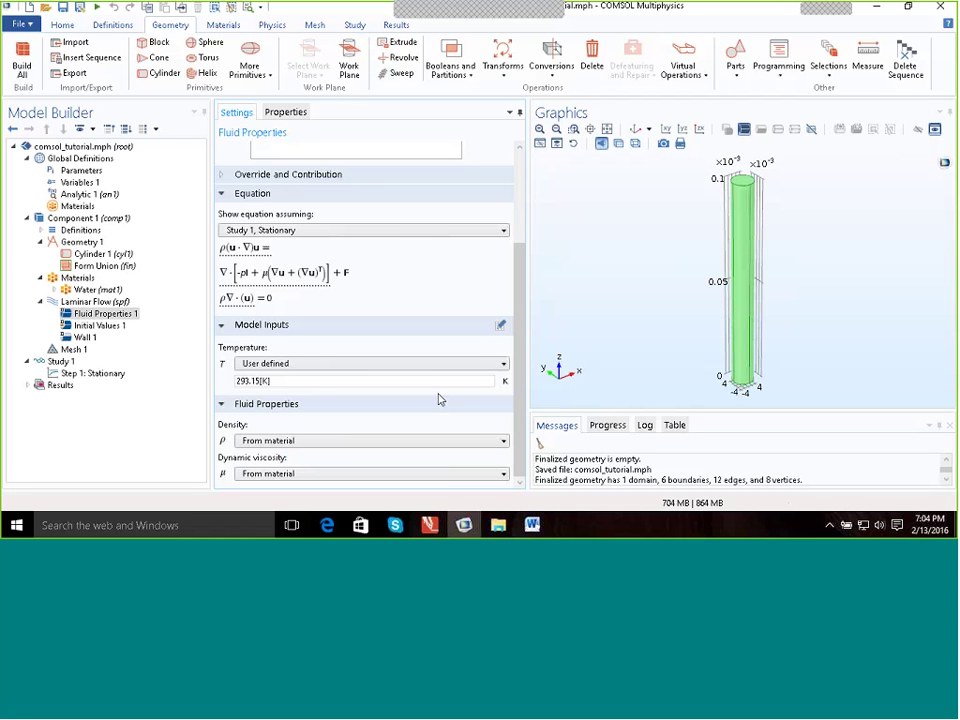
Switch the density source in Fluid Properties 1 to User defined, and restore it to From material
click(503, 441)
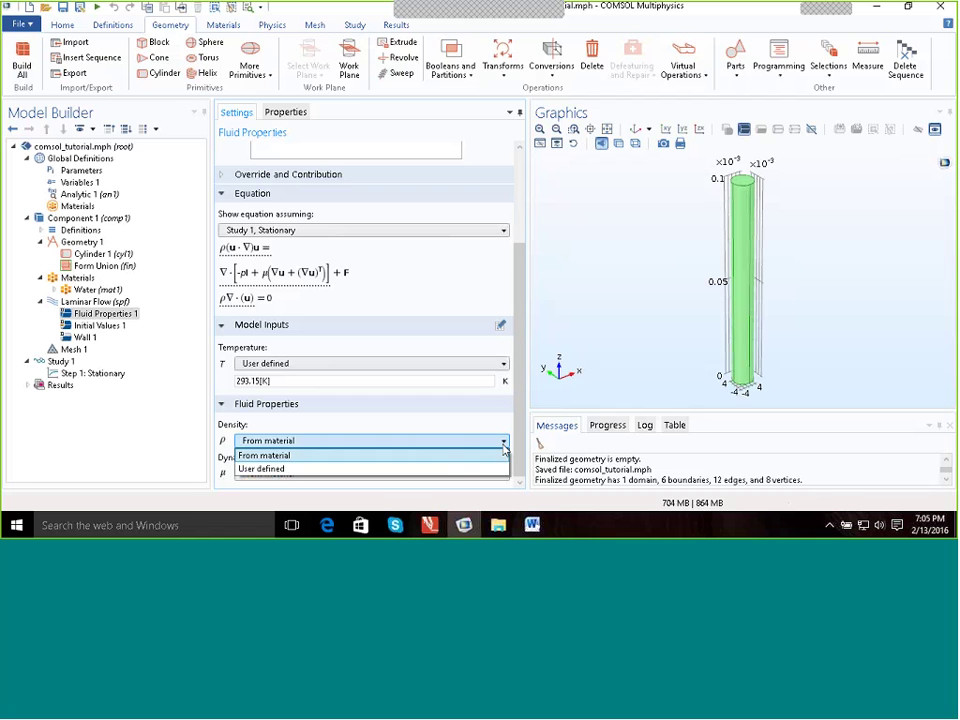
click(292, 470)
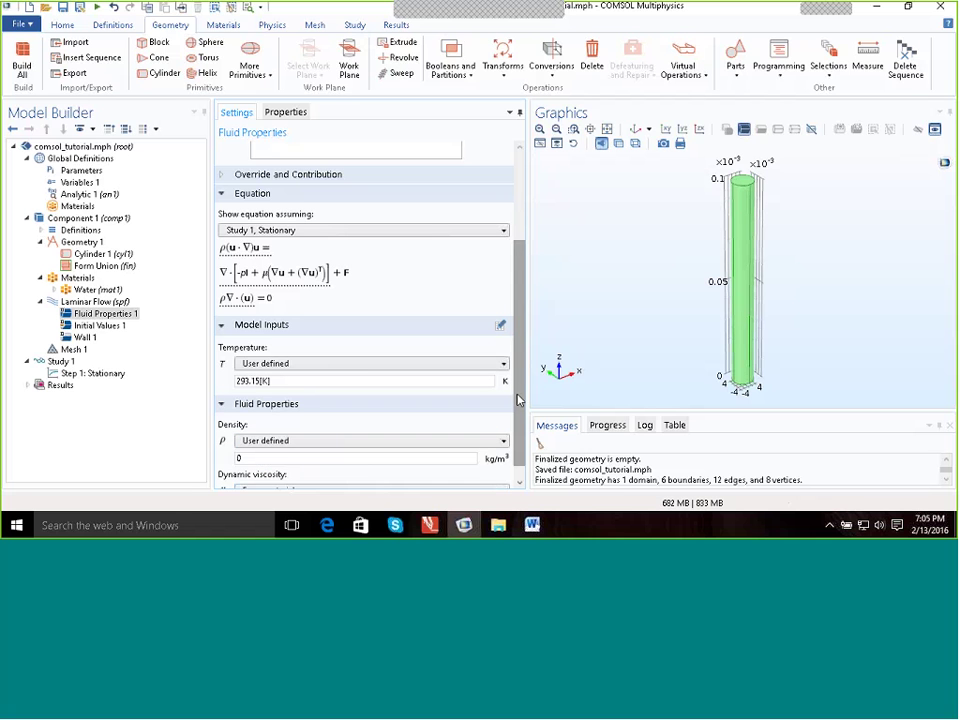
drag(516, 396, 515, 427)
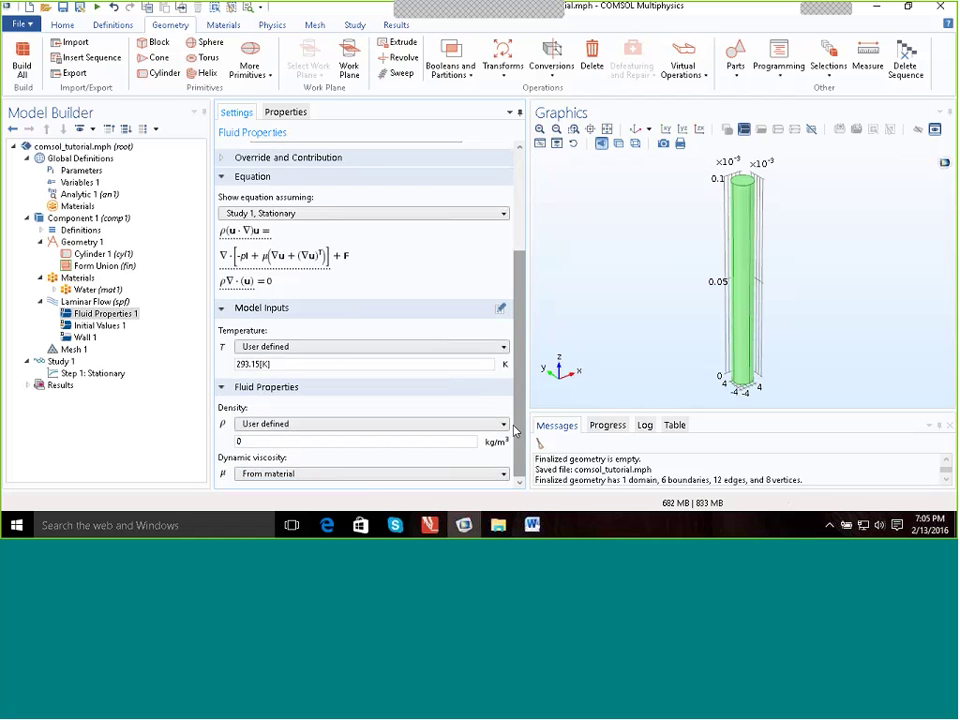
click(245, 440)
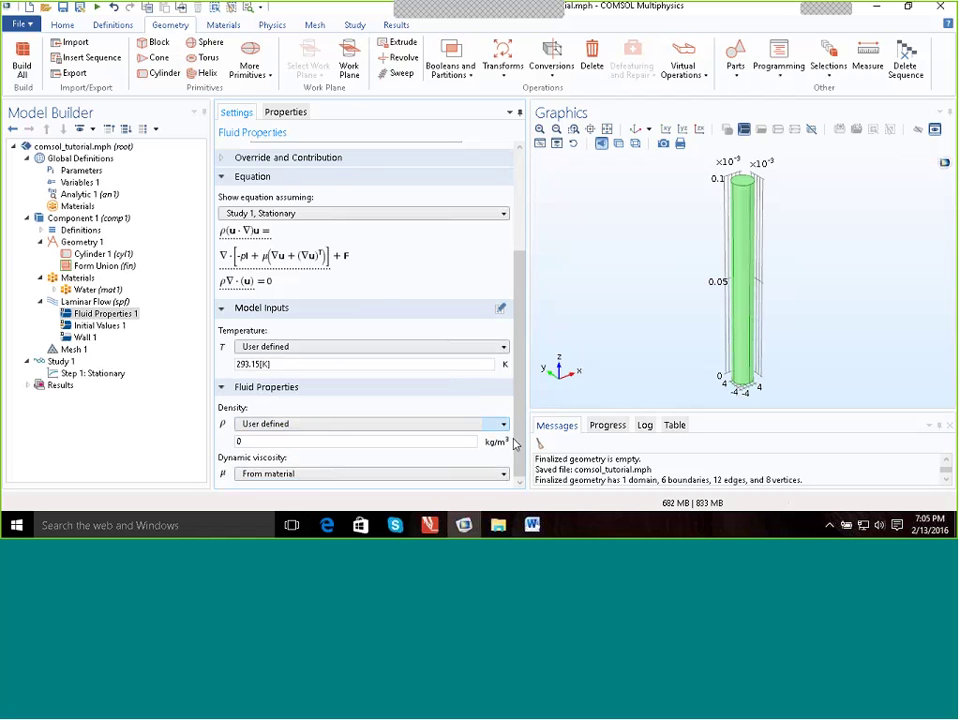
click(256, 424)
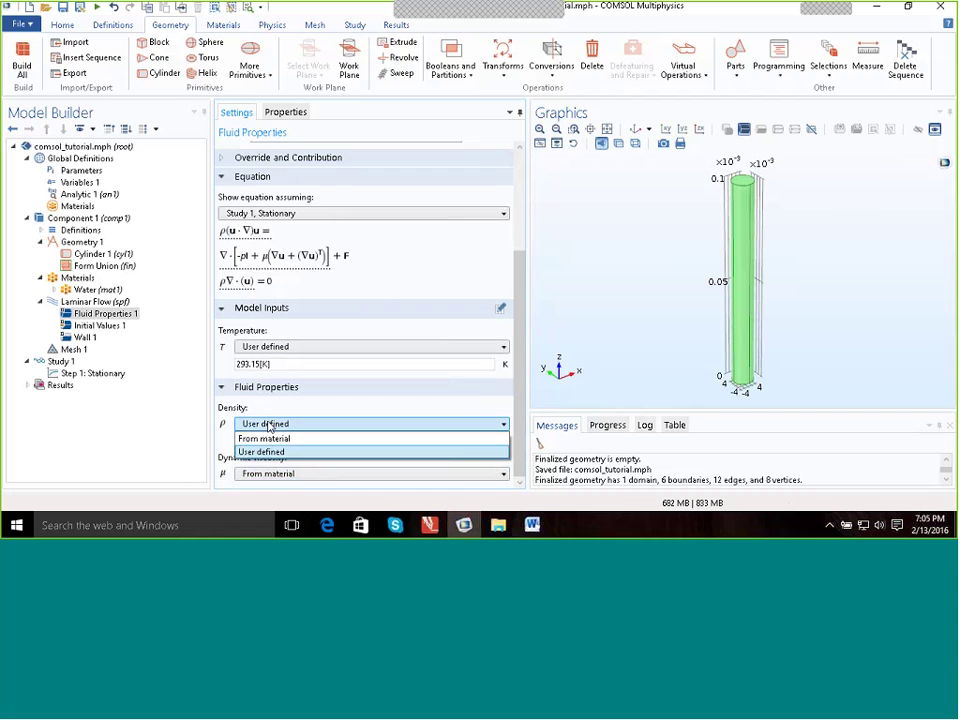
click(283, 440)
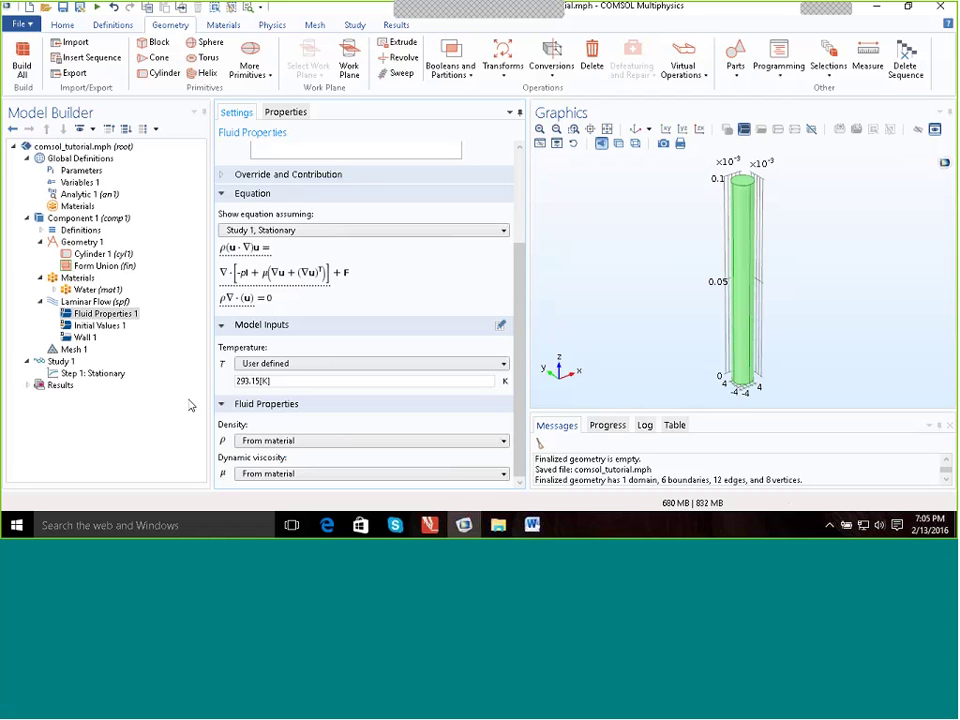
Review the velocity and pressure settings of Initial Values 1, and highlight Wall 1's boundary 1 on the cylinder
click(97, 327)
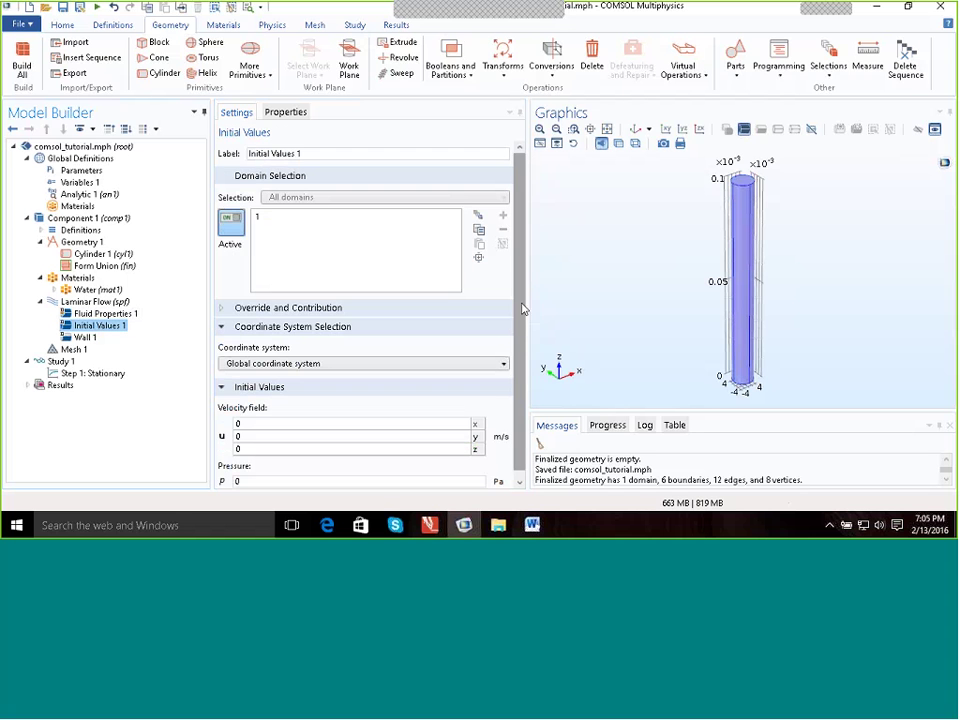
drag(521, 305, 524, 338)
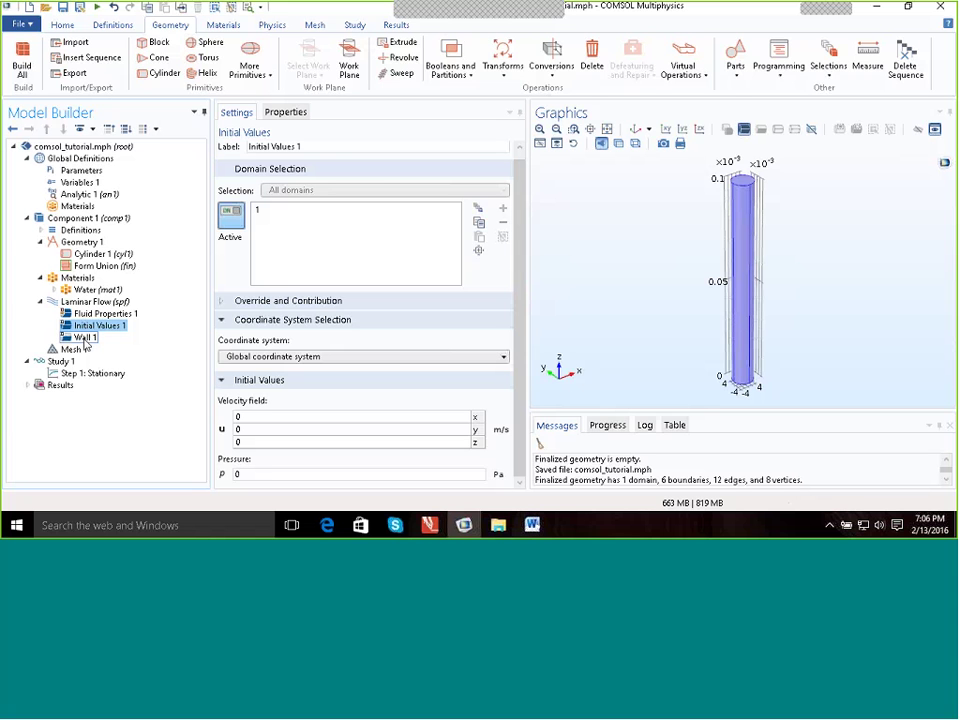
click(86, 338)
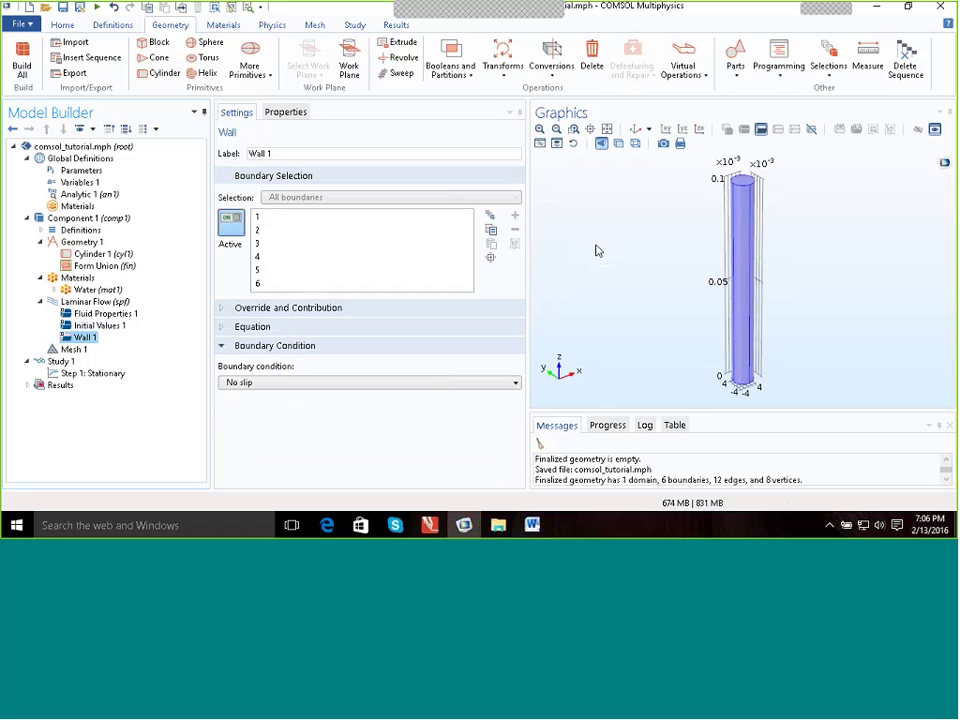
click(258, 218)
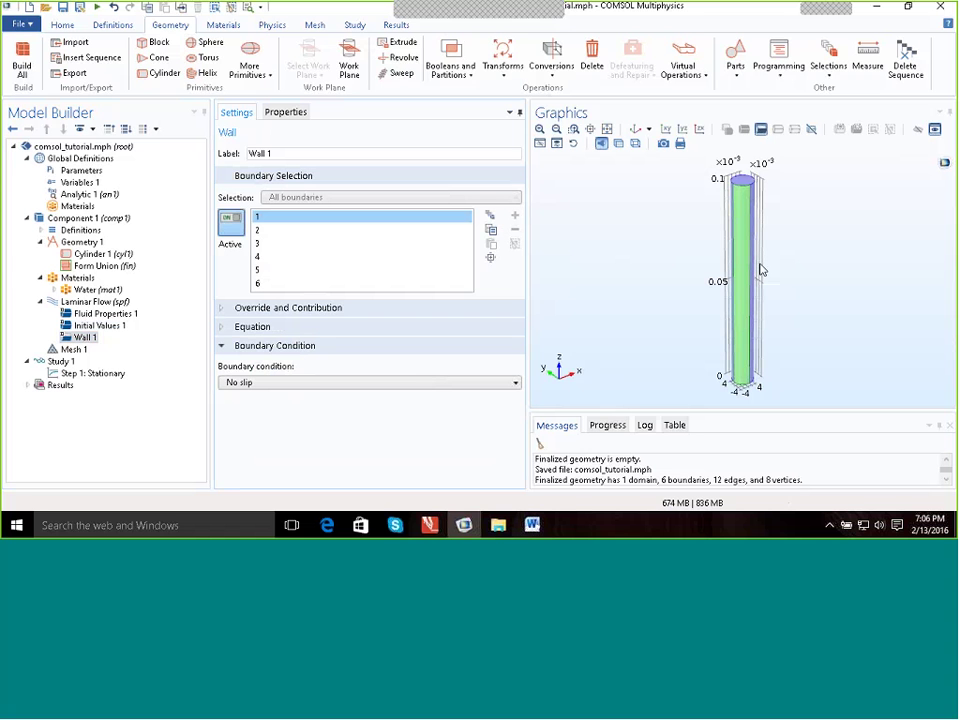
mouse_move(760, 270)
mouse_down()
mouse_move(718, 272)
mouse_move(762, 265)
mouse_move(795, 278)
mouse_move(767, 303)
mouse_move(755, 285)
mouse_up()
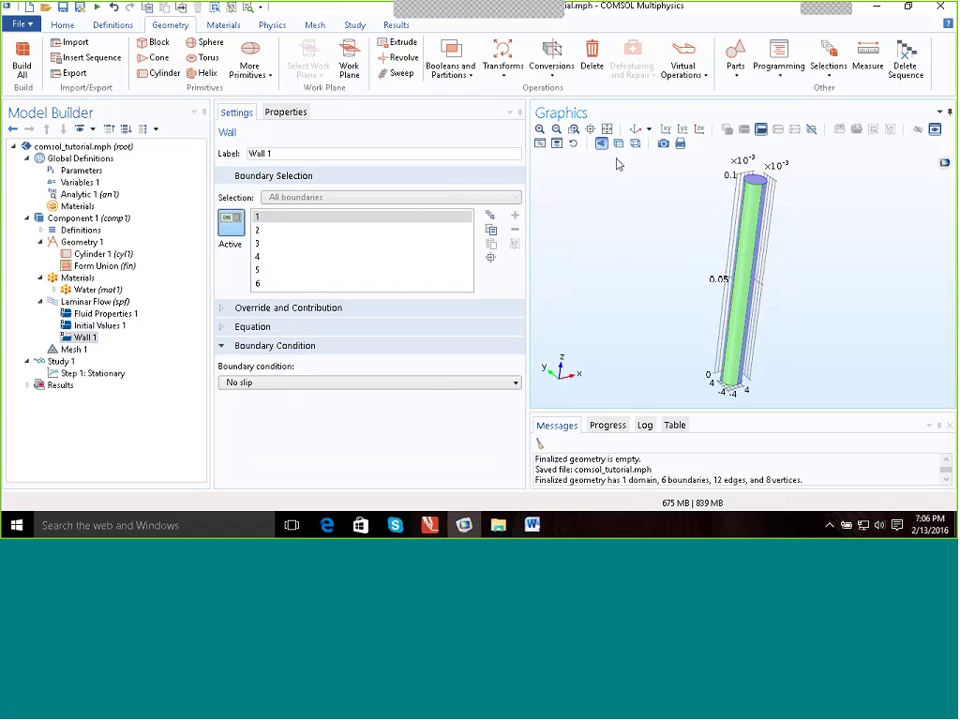
click(539, 129)
drag(761, 253, 735, 287)
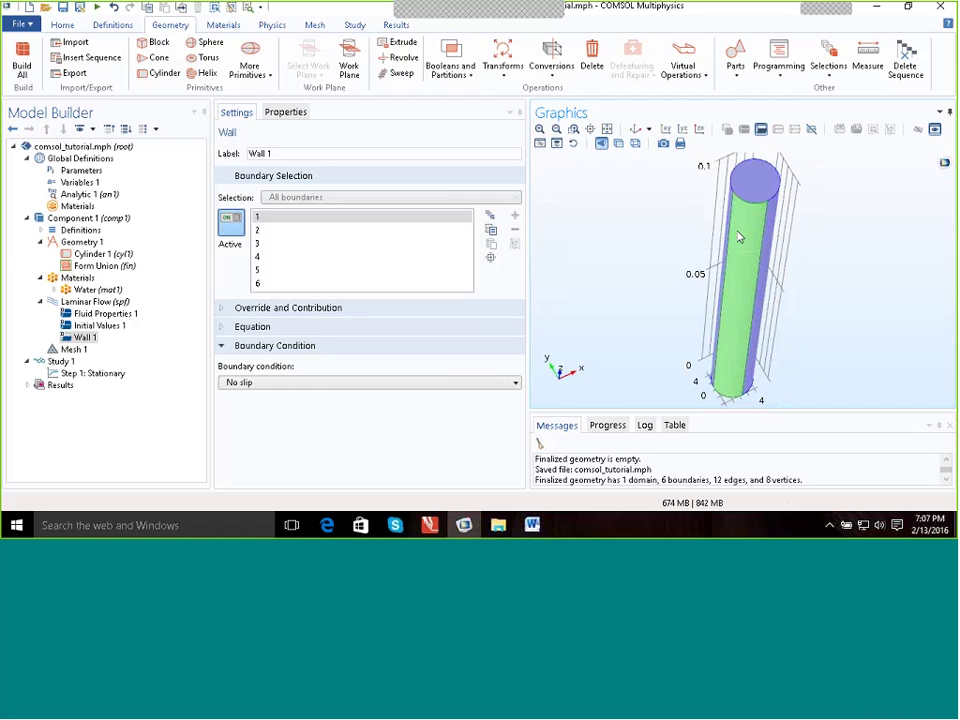
Highlight Wall 1's boundaries 2 through 6 one by one and inspect where each lies on the cylinder
click(258, 232)
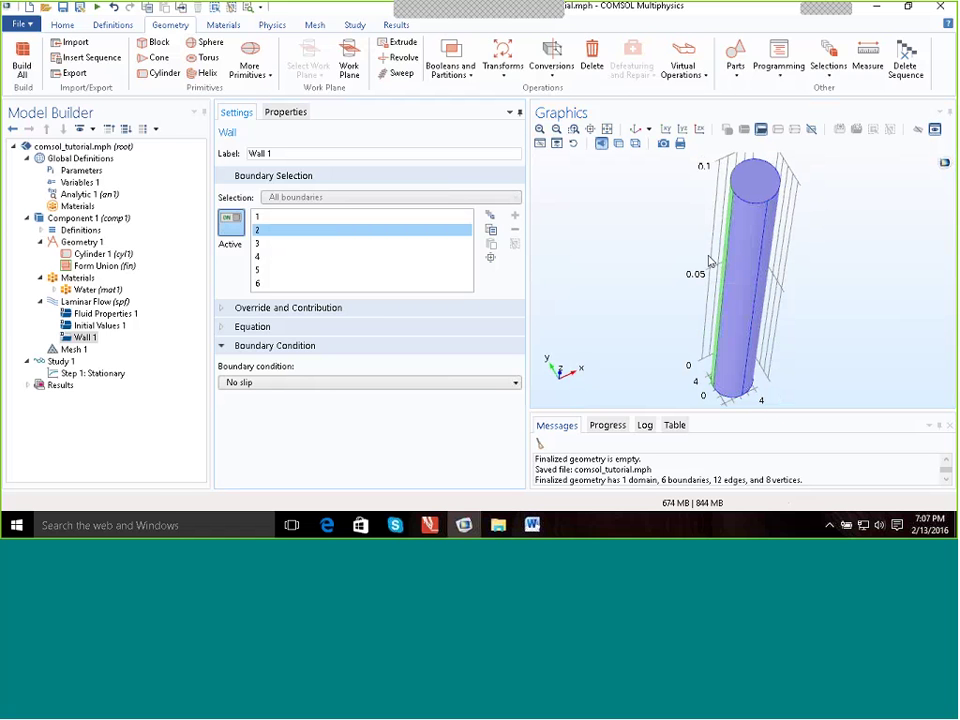
drag(720, 258, 745, 295)
click(263, 244)
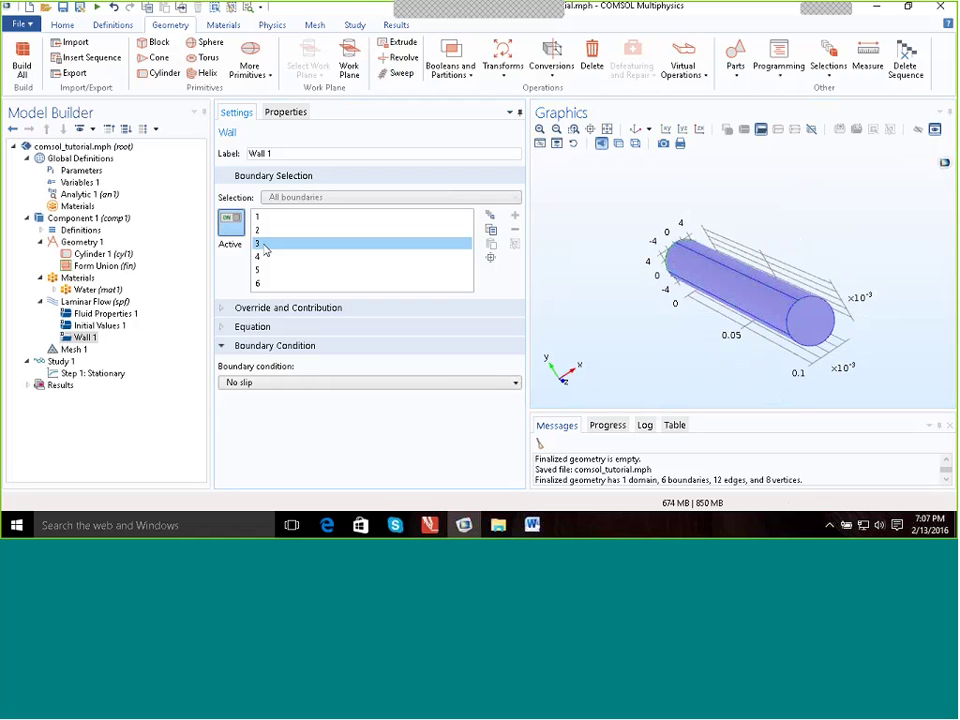
drag(833, 337, 708, 287)
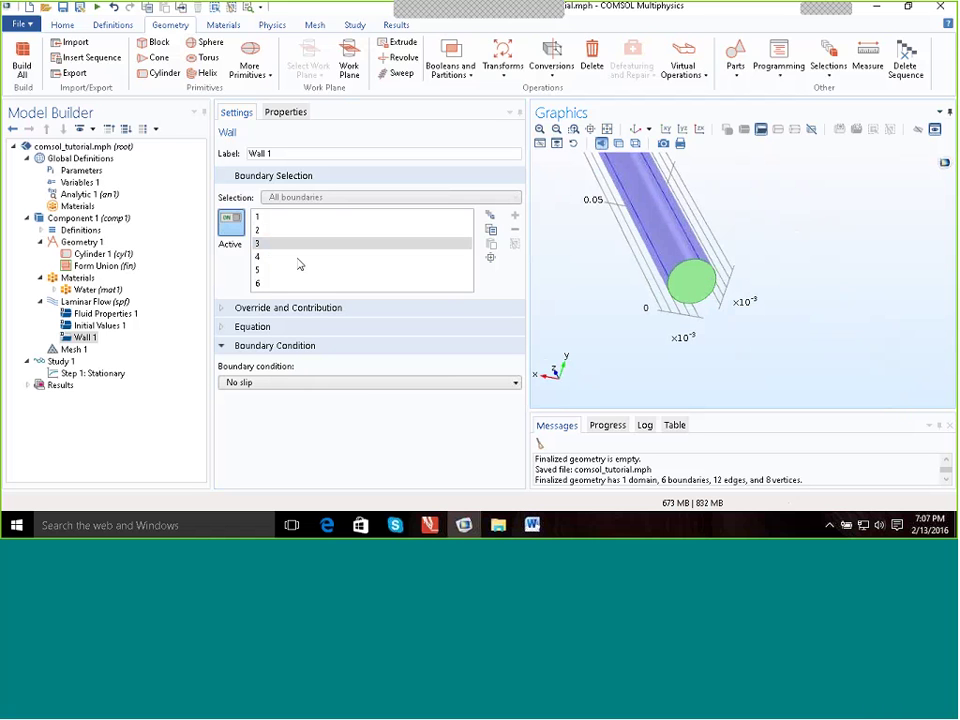
click(267, 258)
drag(626, 246, 706, 245)
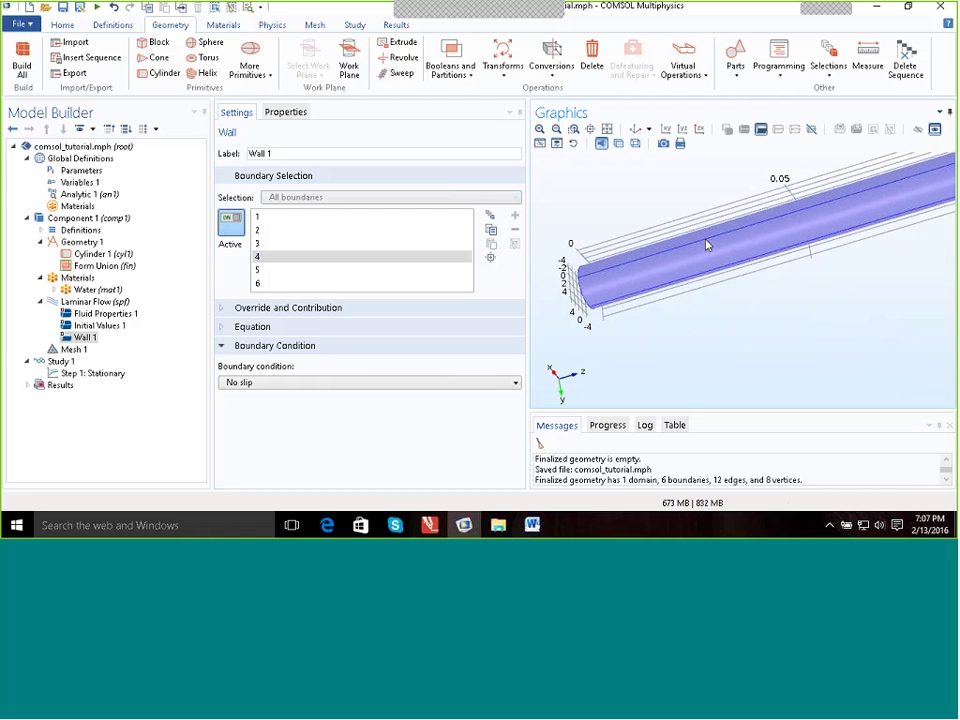
click(265, 272)
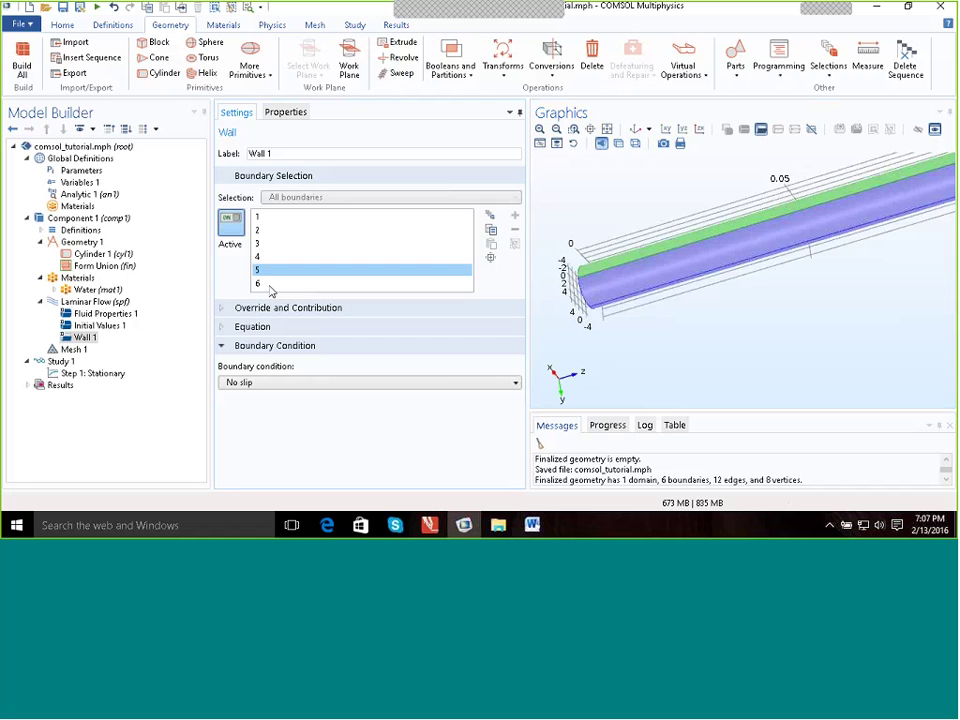
click(268, 284)
click(276, 271)
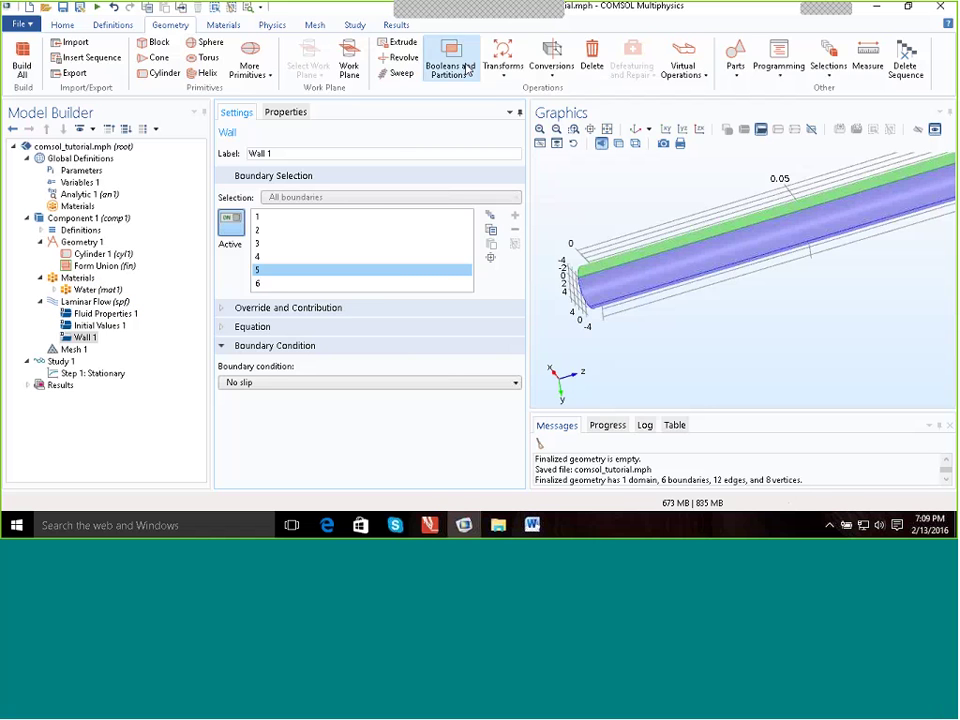
Add an Inlet condition to Laminar Flow and assign it to the cylinder's circular end face at z = 0
click(79, 302)
right_click(79, 302)
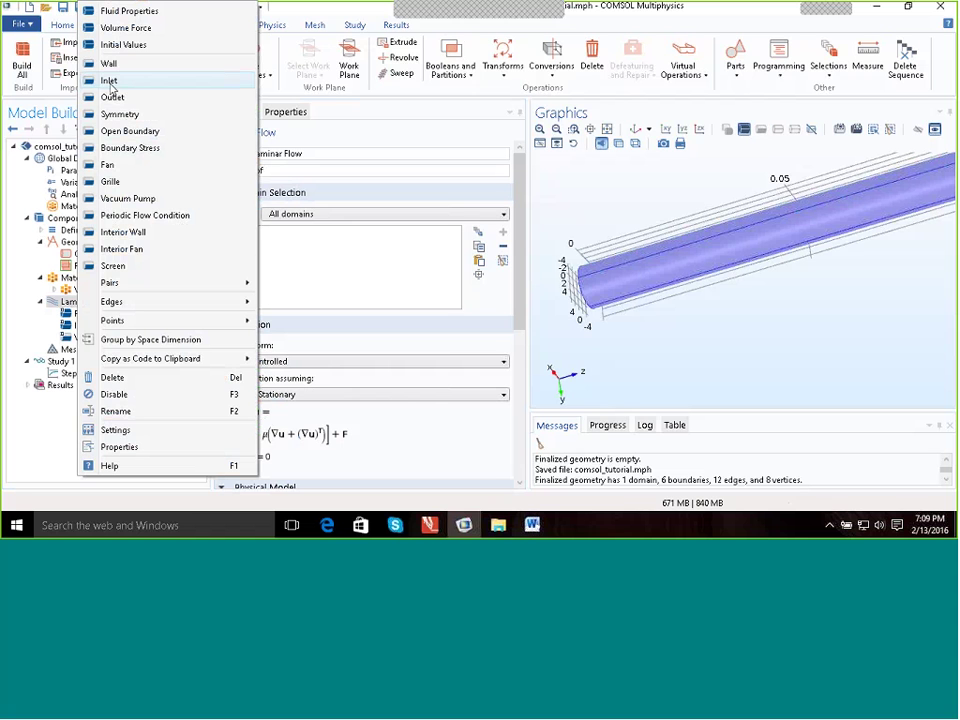
click(117, 87)
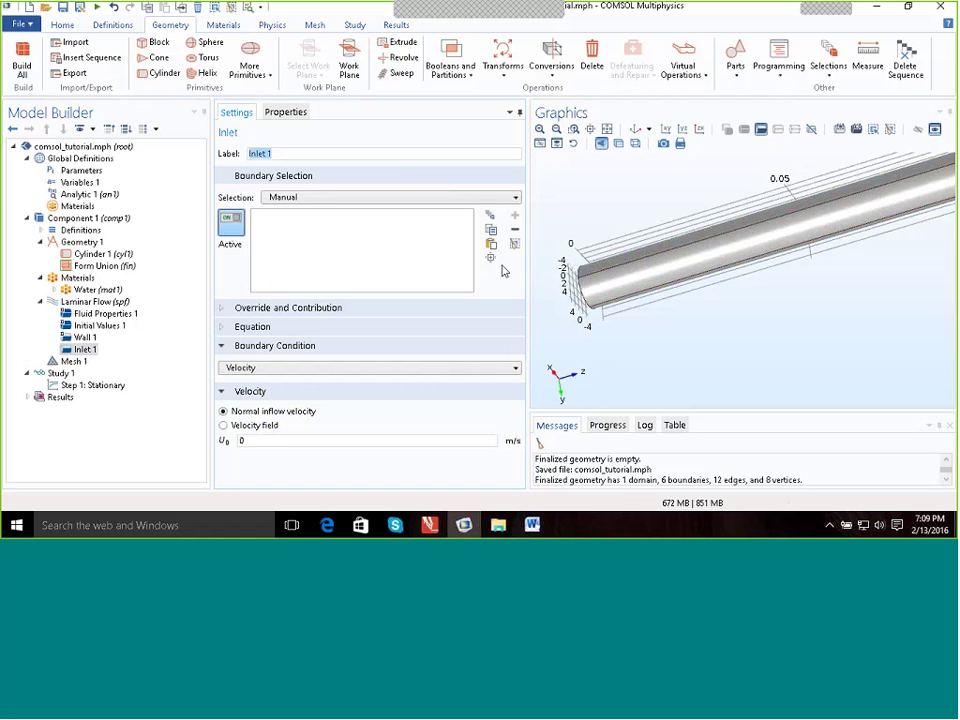
mouse_move(636, 271)
right_down()
mouse_move(648, 271)
mouse_move(638, 270)
right_up()
drag(637, 271, 731, 253)
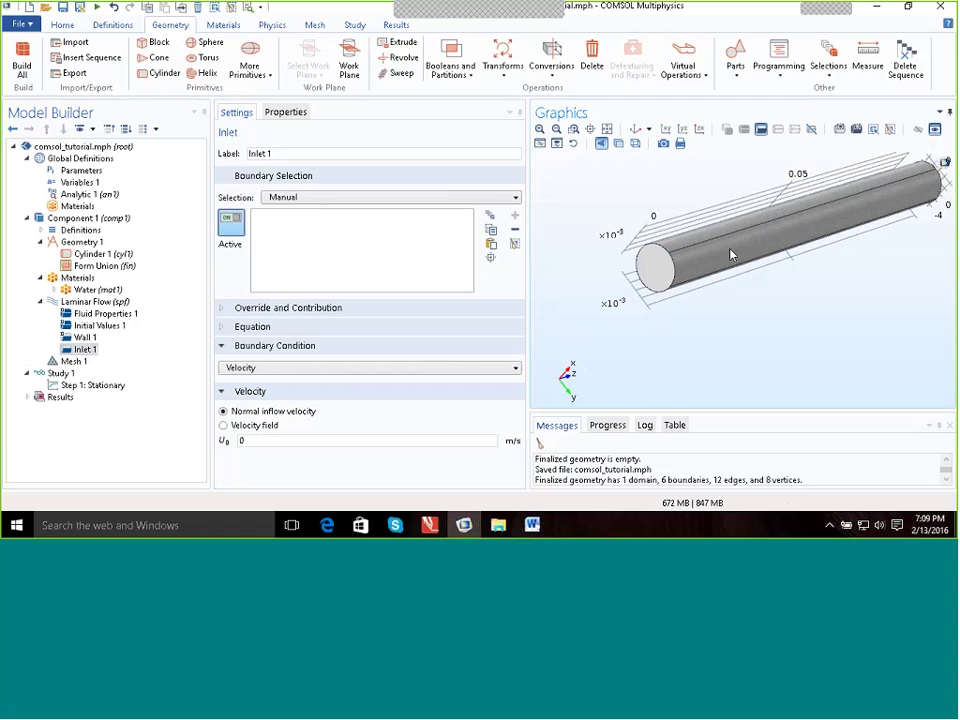
click(659, 272)
Remove the end face from the inlet's boundary selection, and change the selection to All boundaries
click(257, 218)
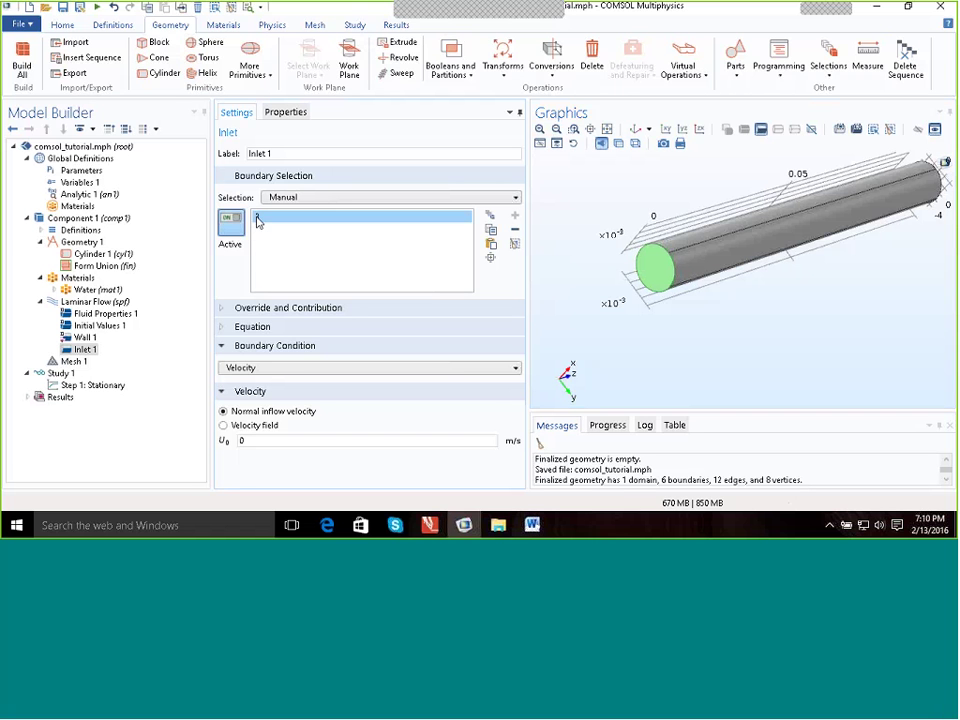
click(515, 230)
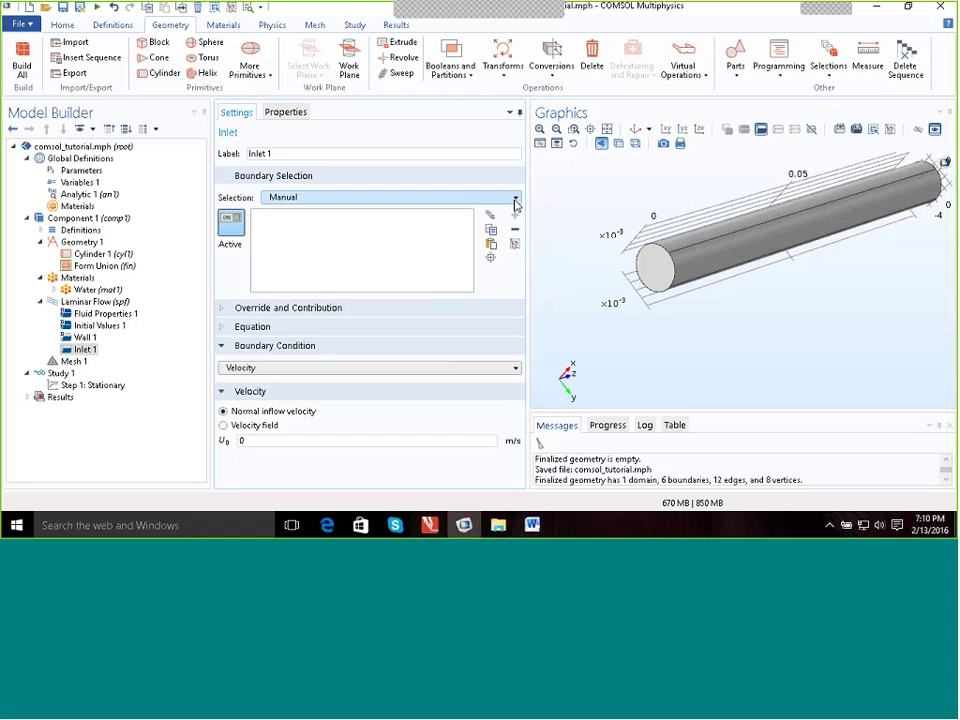
click(516, 200)
click(398, 225)
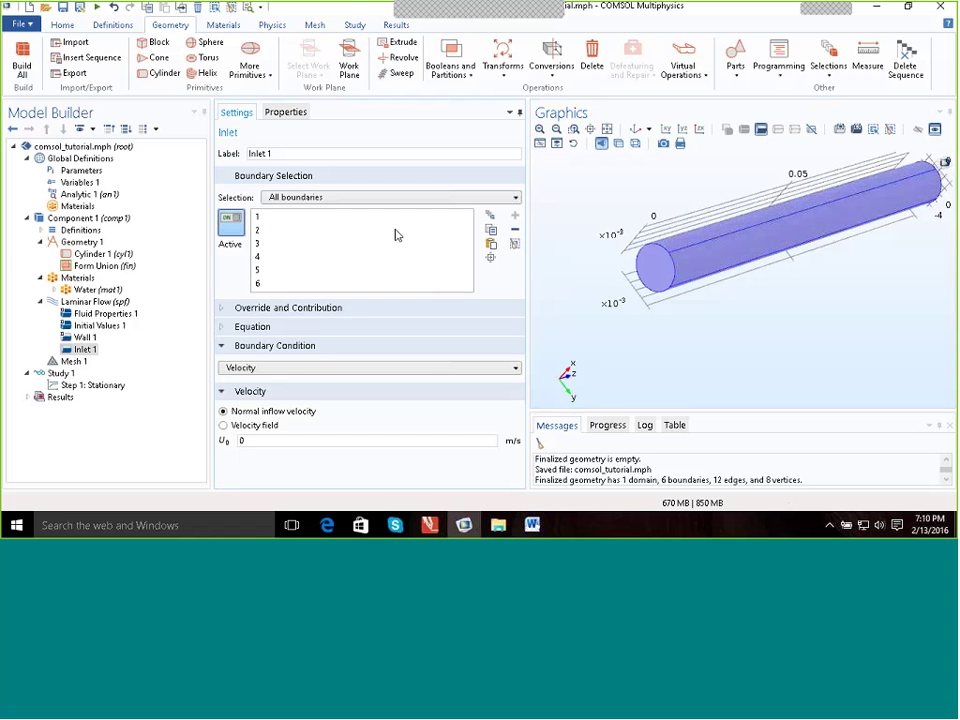
Remove boundaries 1, 2, 4, 5 and 6 from the inlet selection, leaving only boundary 3
click(262, 217)
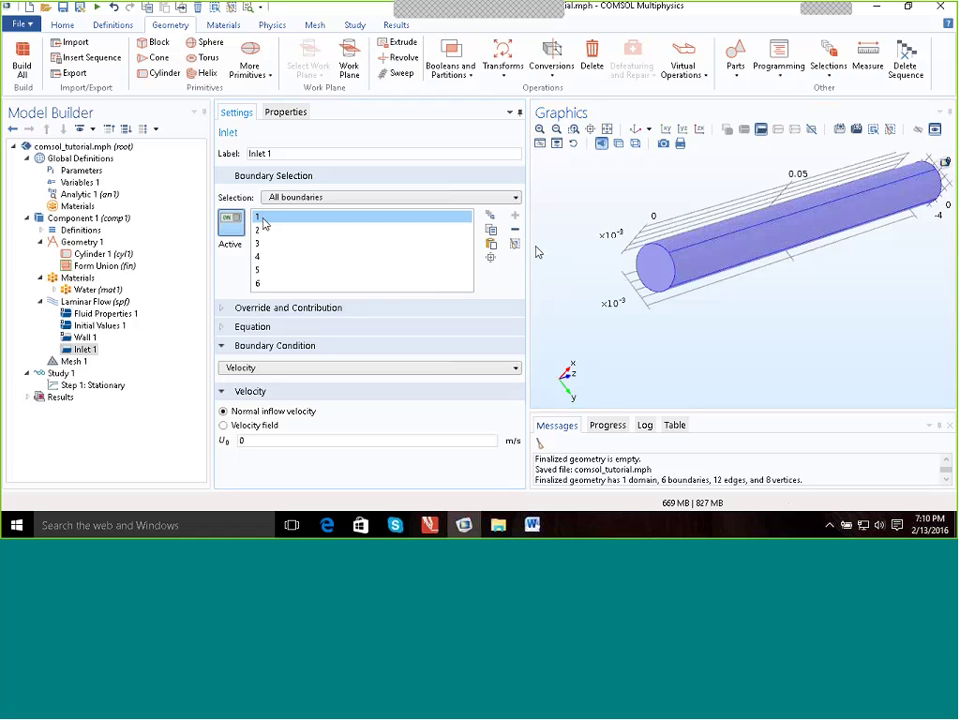
click(516, 243)
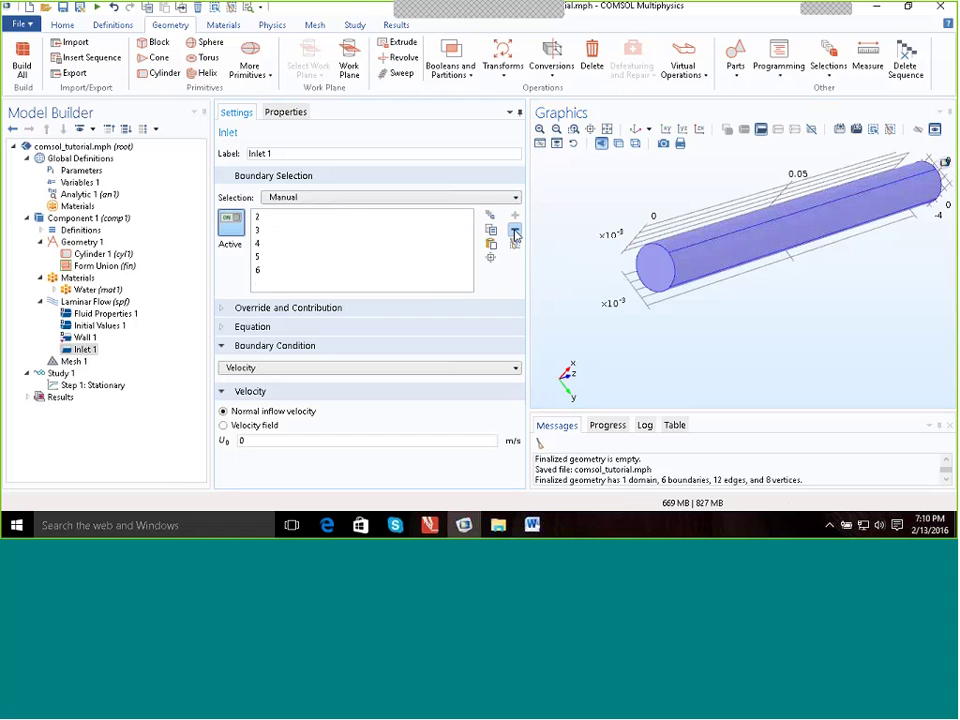
click(263, 221)
click(515, 231)
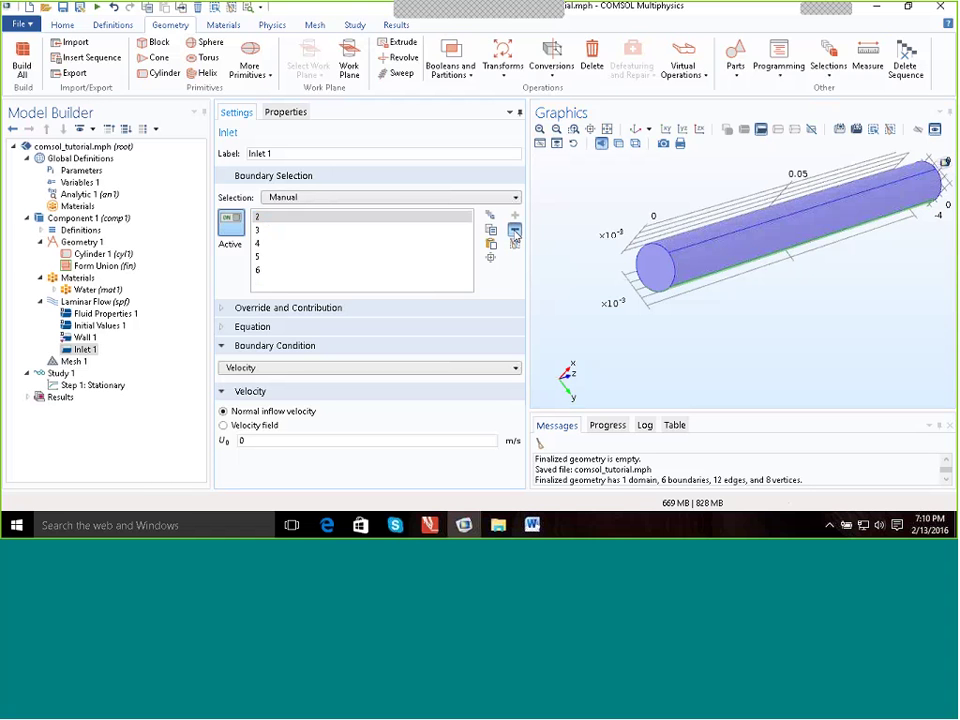
click(262, 230)
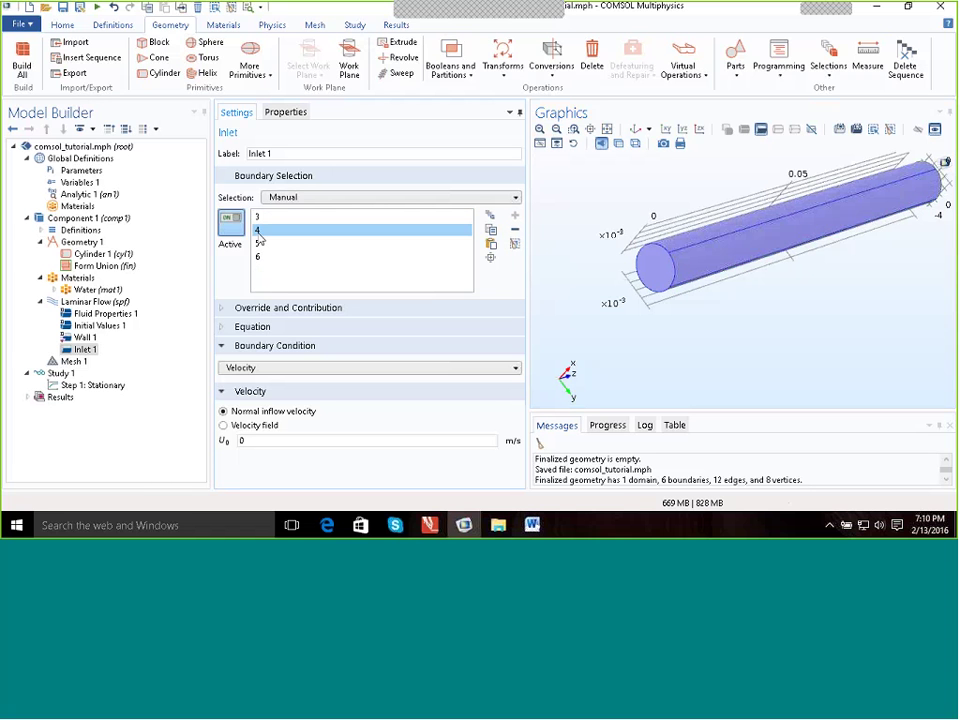
click(515, 231)
click(277, 231)
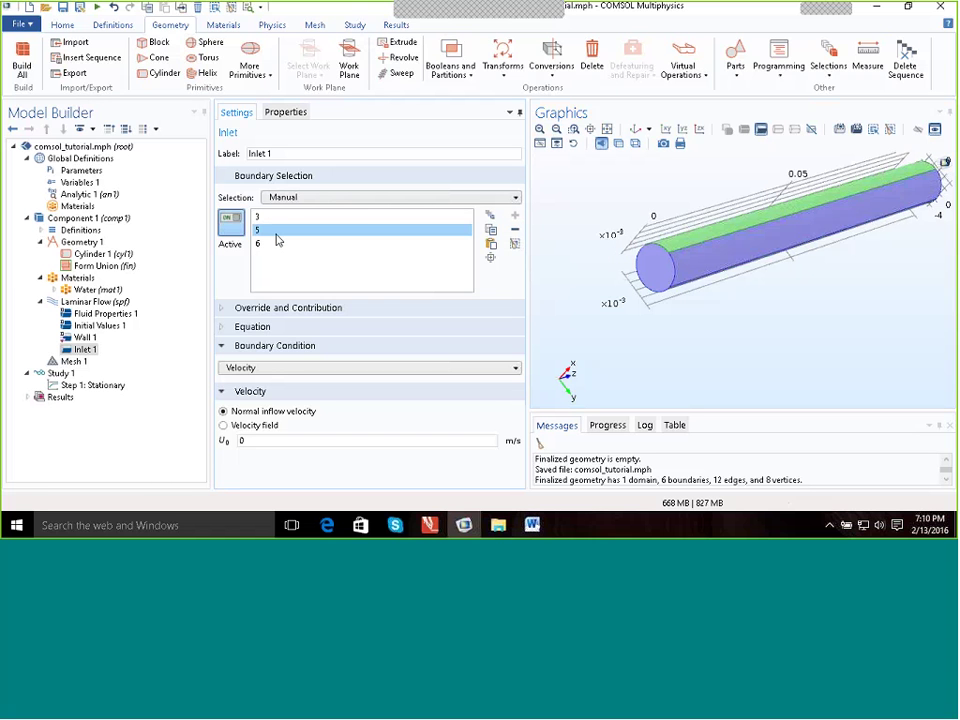
click(515, 229)
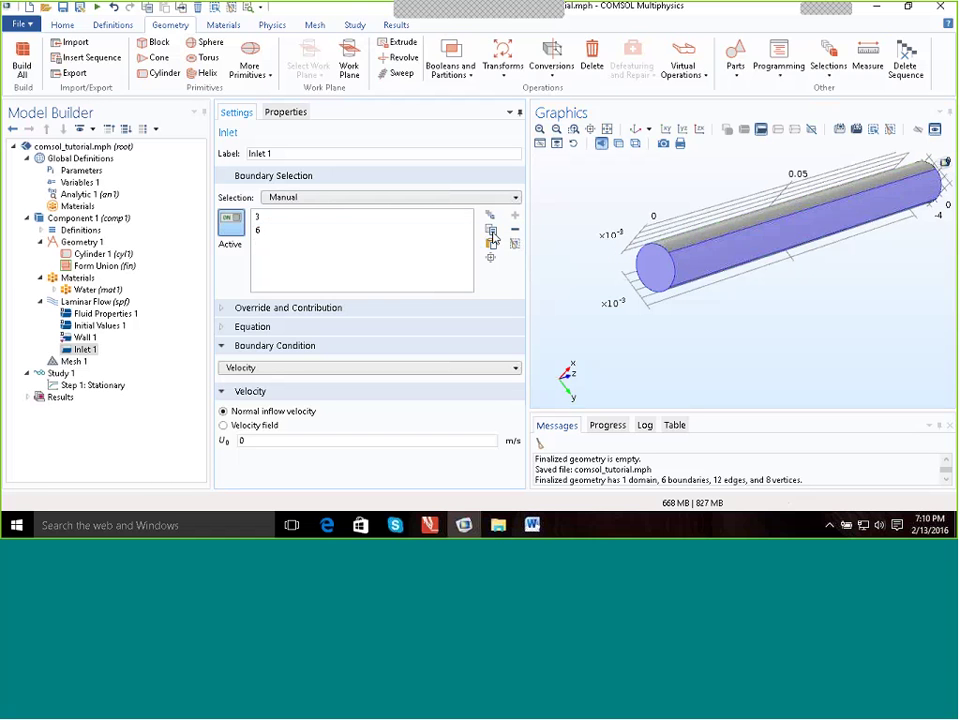
click(265, 232)
click(515, 229)
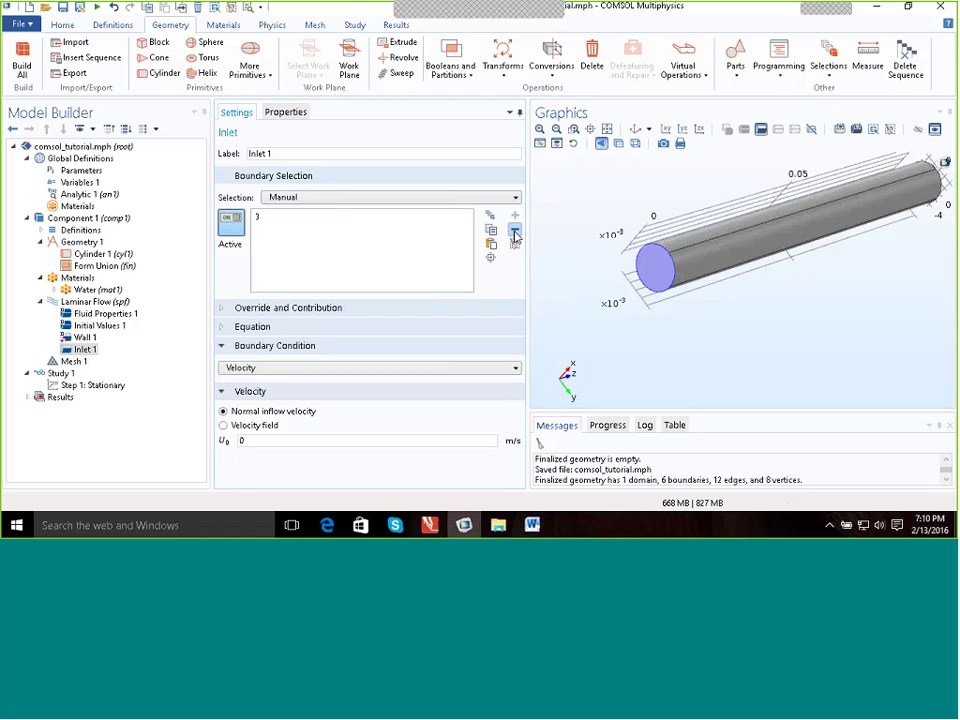
Highlight inlet boundary 3, expand the inlet's equation, and set its normal inflow velocity U0 to v_inlet
click(259, 219)
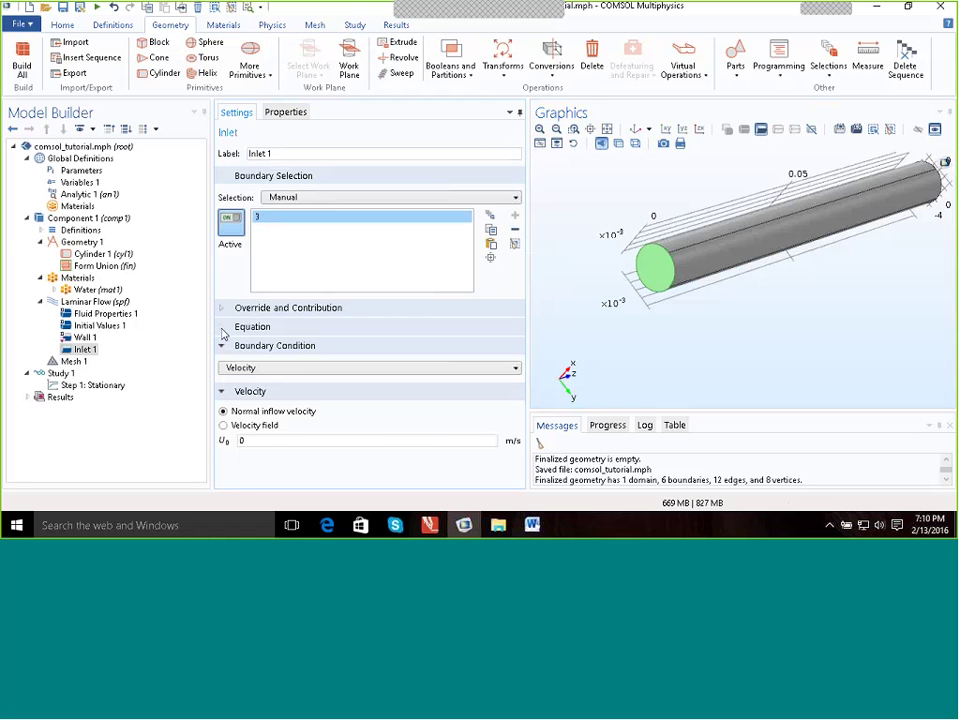
click(224, 327)
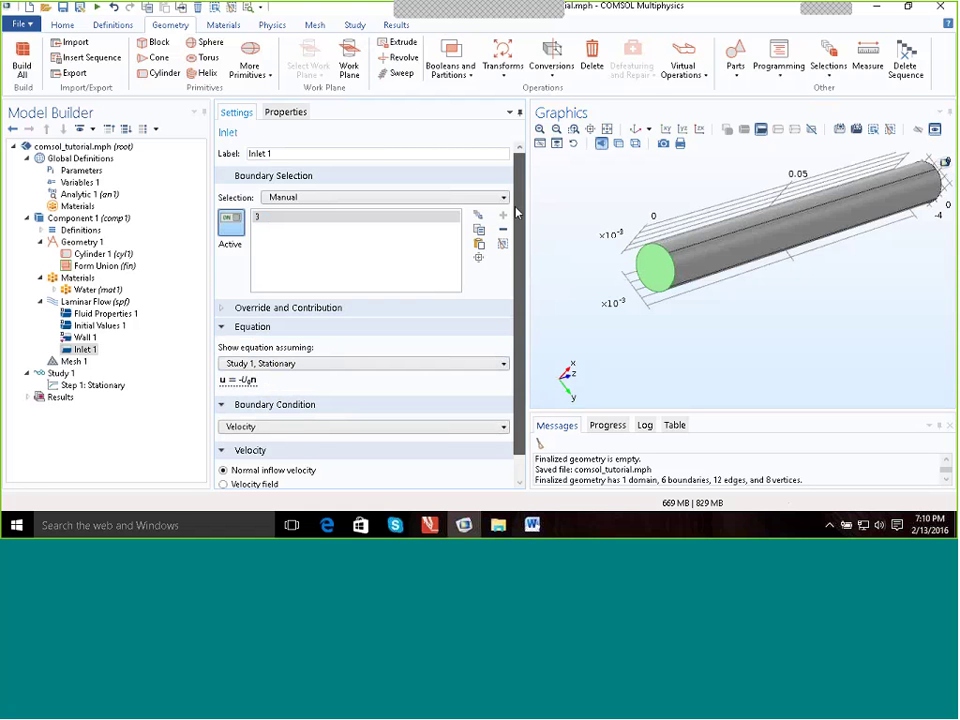
drag(516, 214, 512, 249)
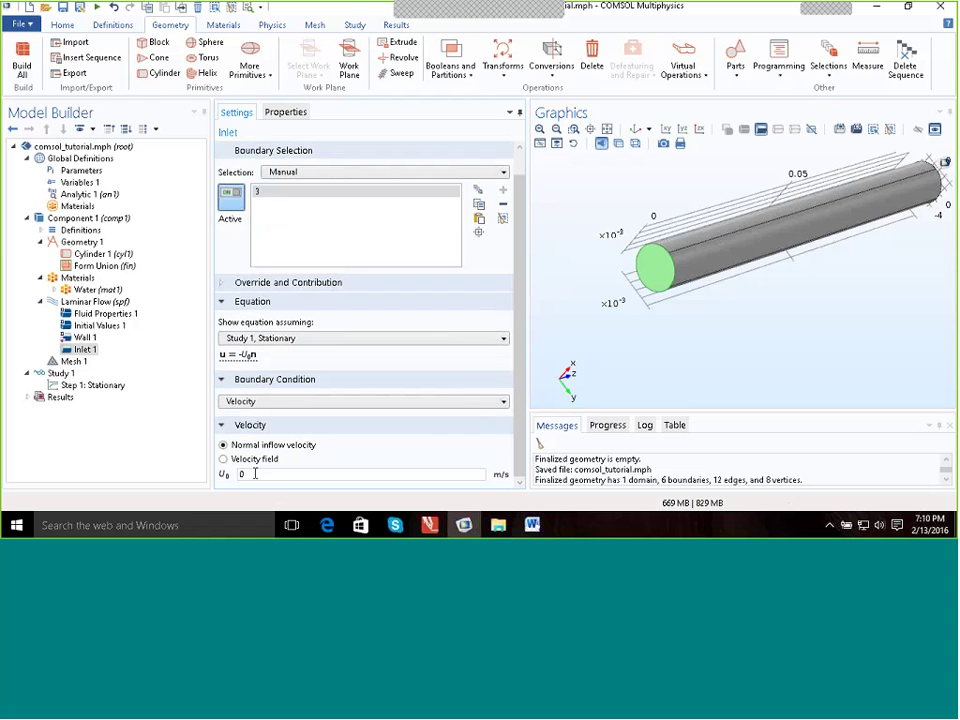
click(346, 473)
key(BackSpace)
text(v_inlet)
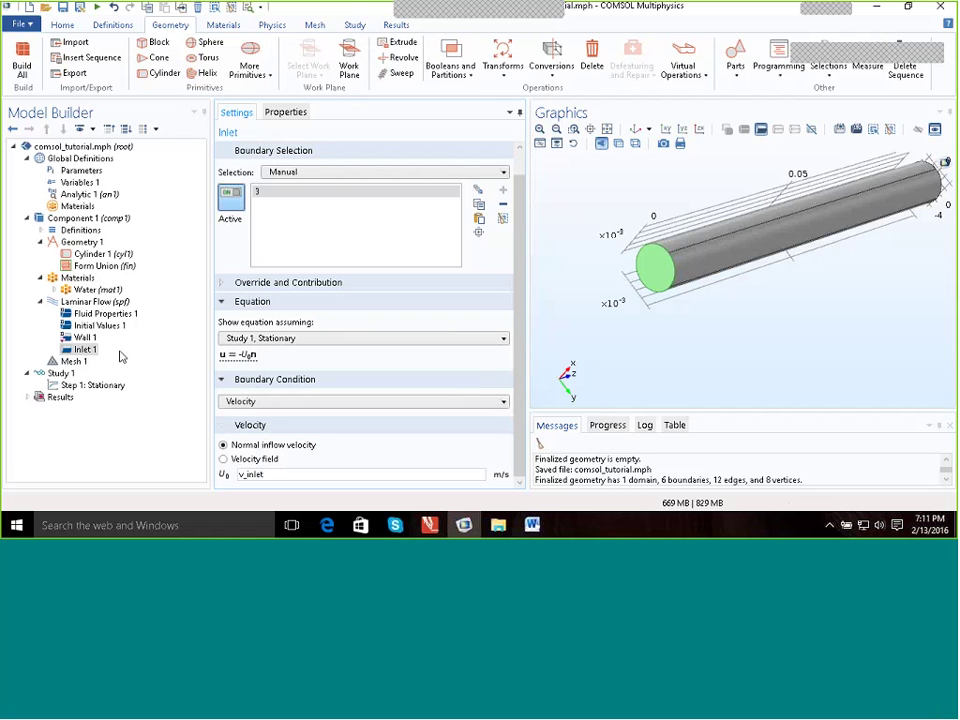
Check which boundaries are assigned to the Wall 1 and Inlet 1 conditions
click(85, 350)
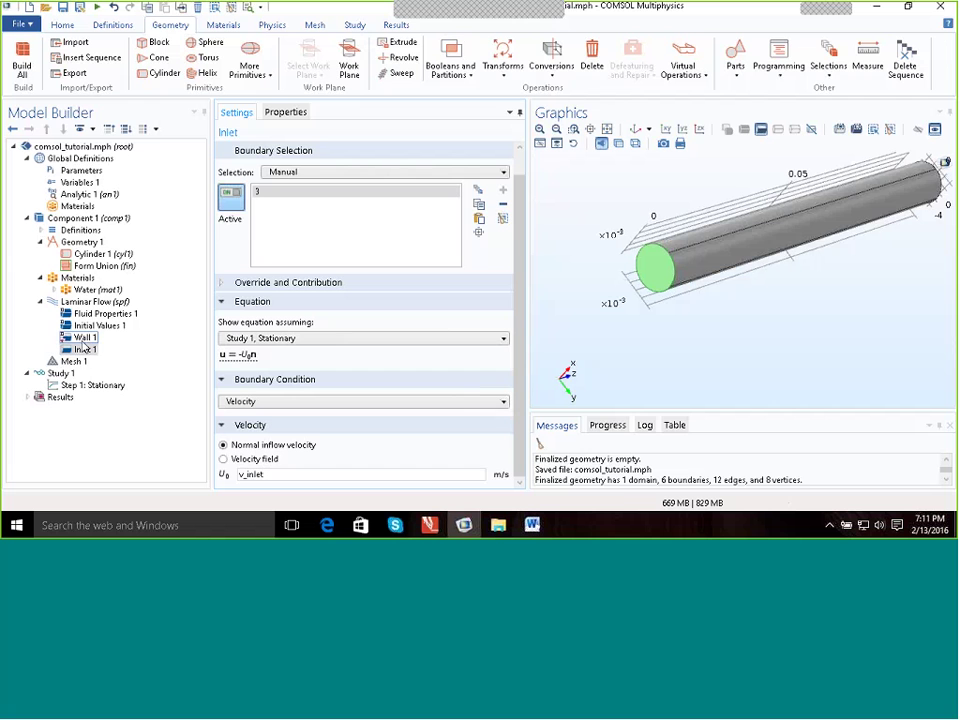
click(85, 338)
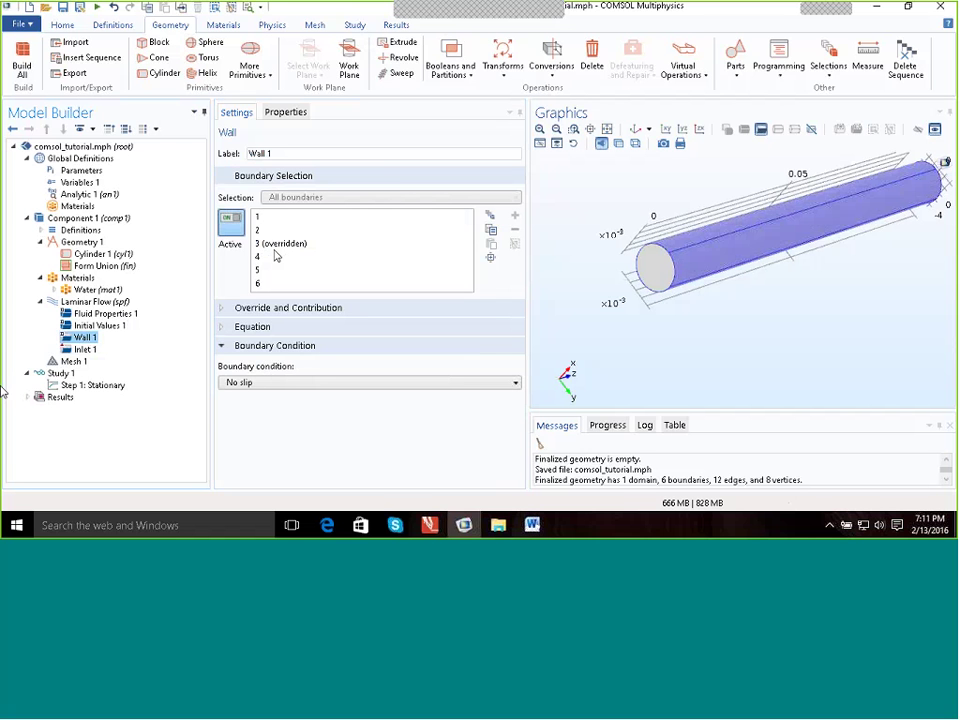
click(85, 349)
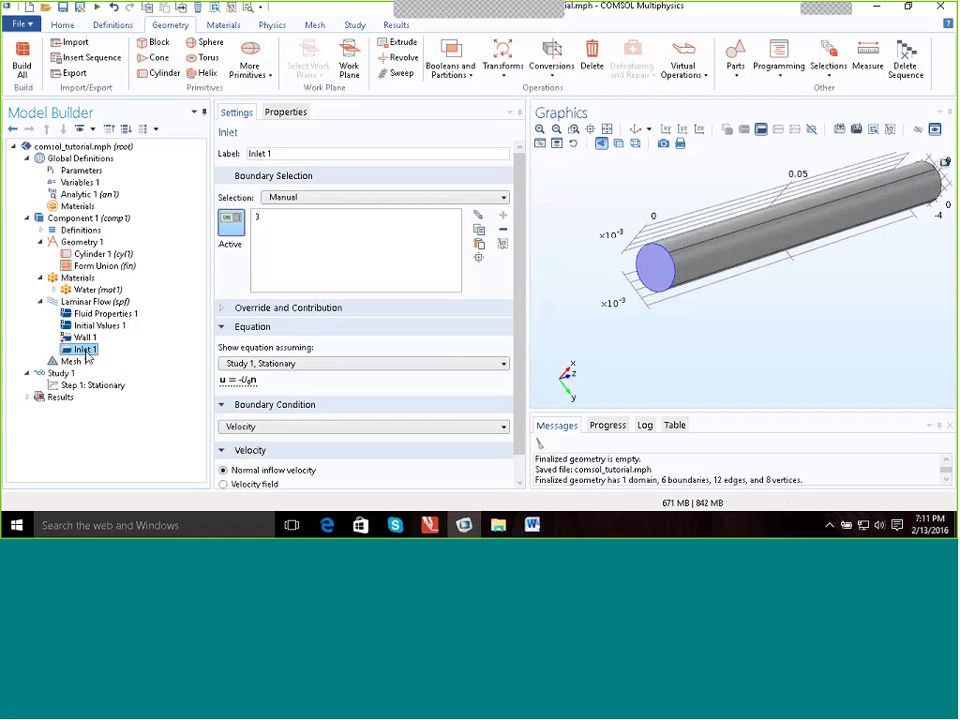
Add an Outlet condition to Laminar Flow and assign it to the cylinder's circular end face opposite the inlet, boundary 4
click(88, 302)
right_click(86, 302)
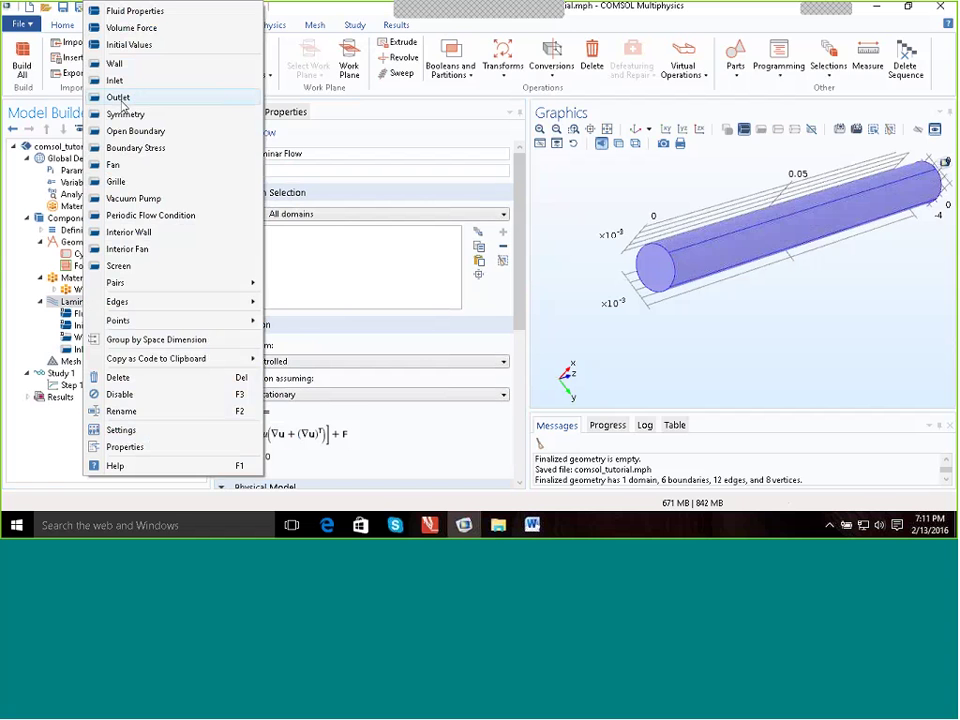
key(Escape)
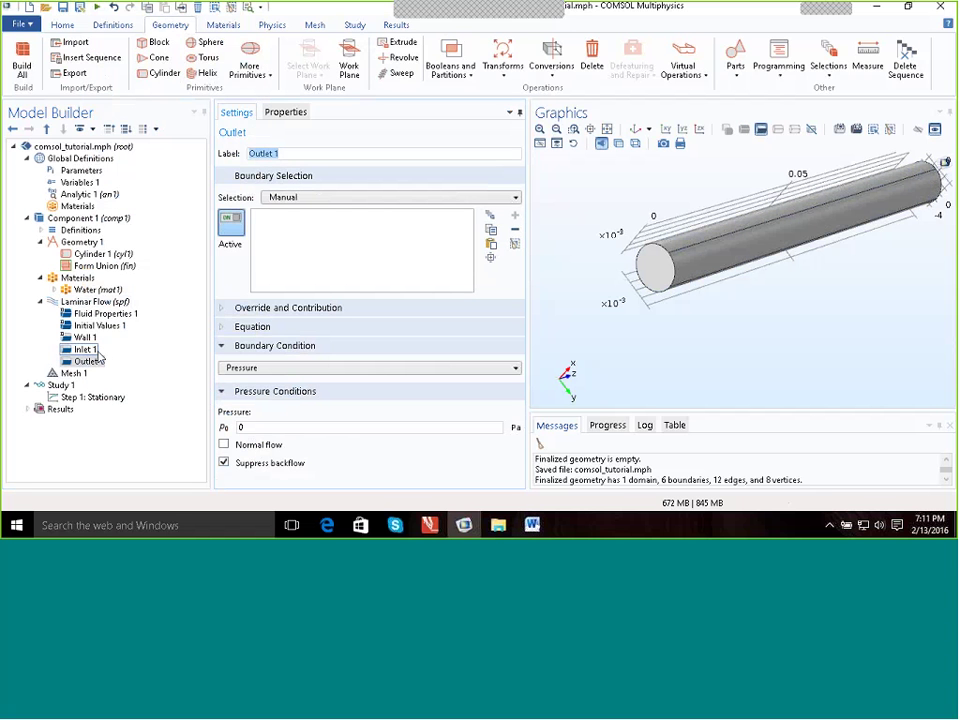
click(95, 361)
scroll(879, 203, up, 2)
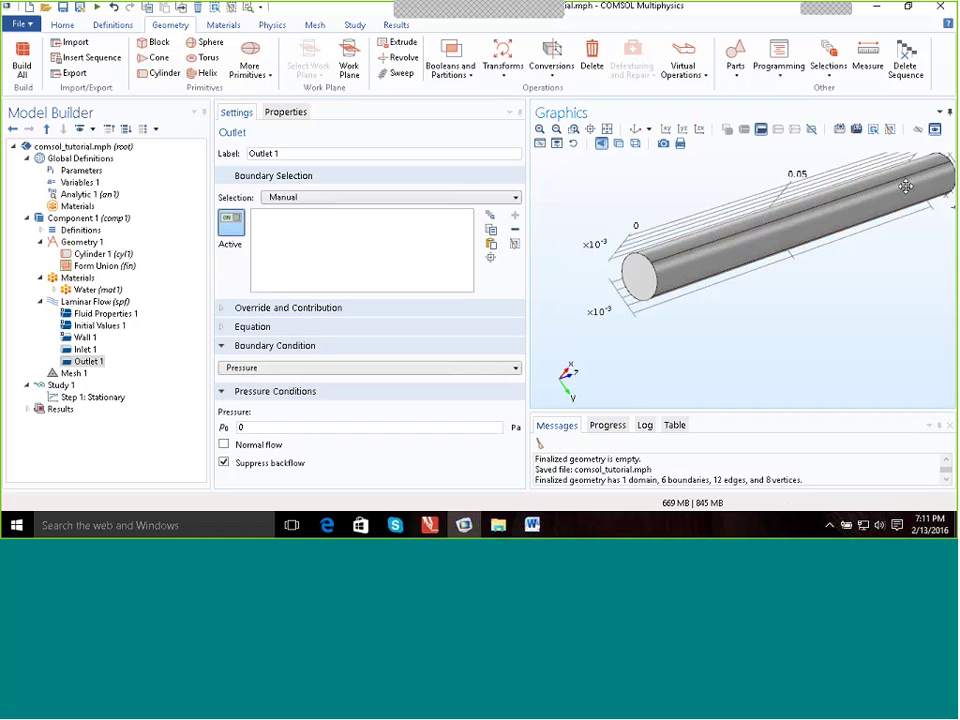
drag(879, 203, 840, 229)
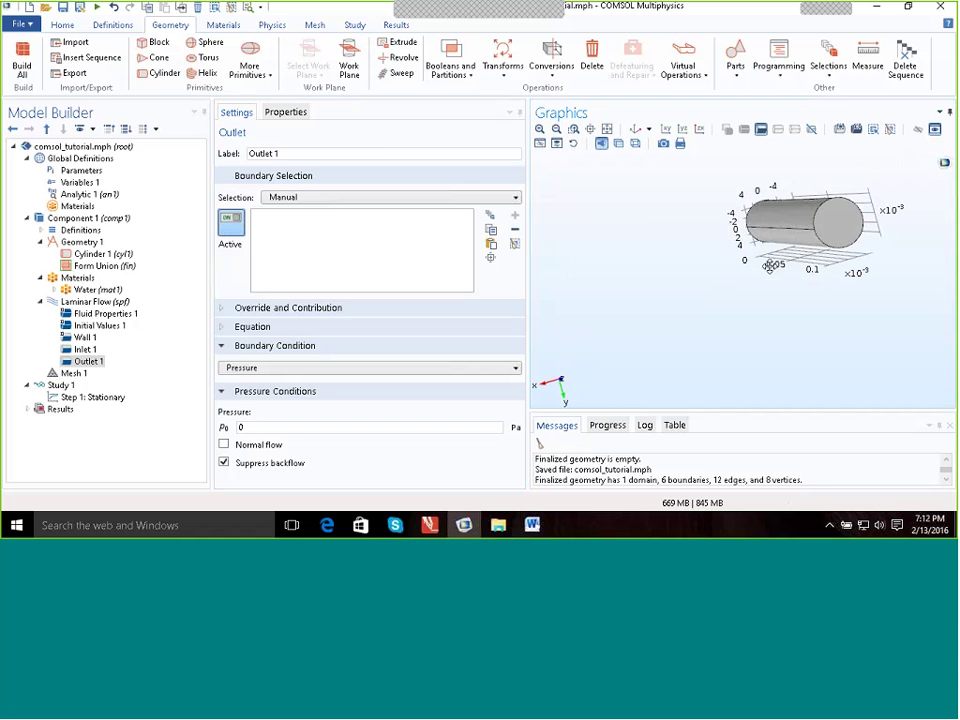
click(838, 224)
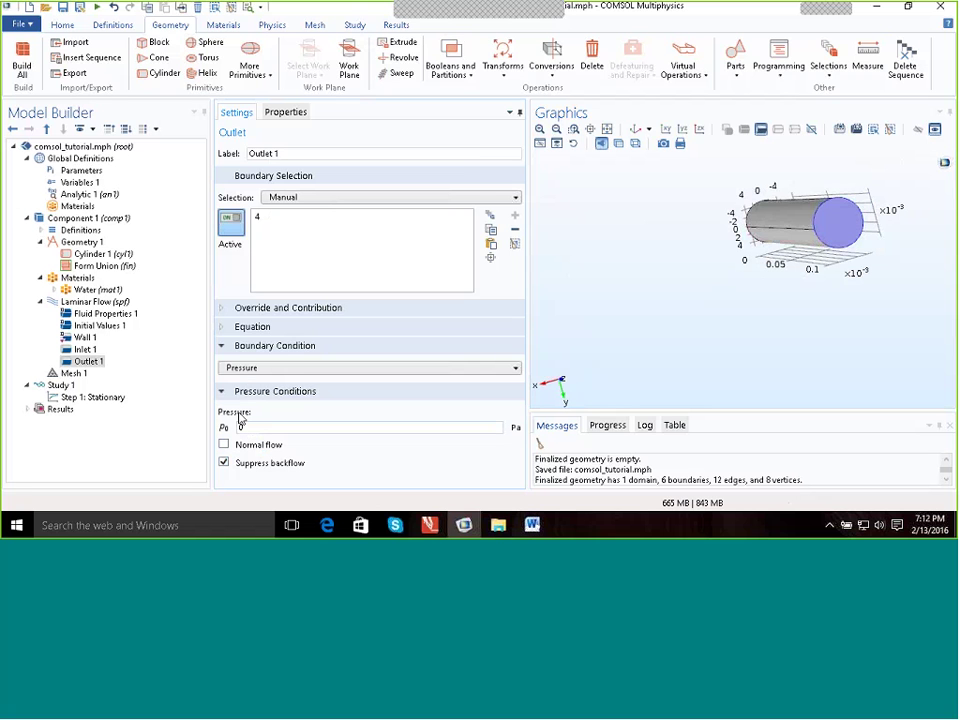
Keep Pressure as the outlet's boundary condition and review the boundary selection of Wall 1
click(515, 368)
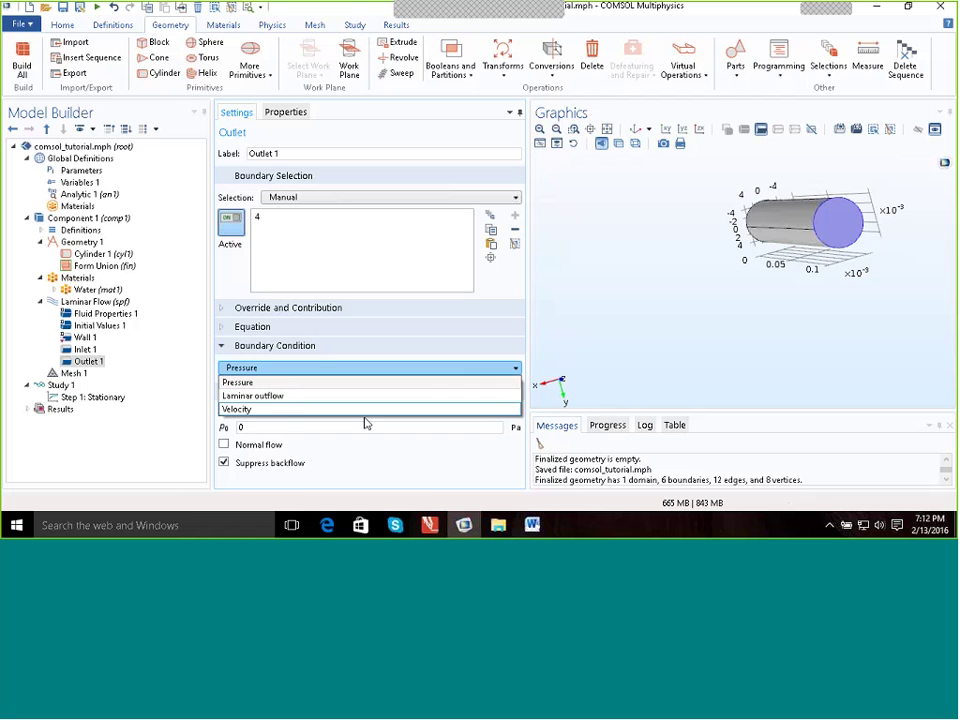
click(250, 385)
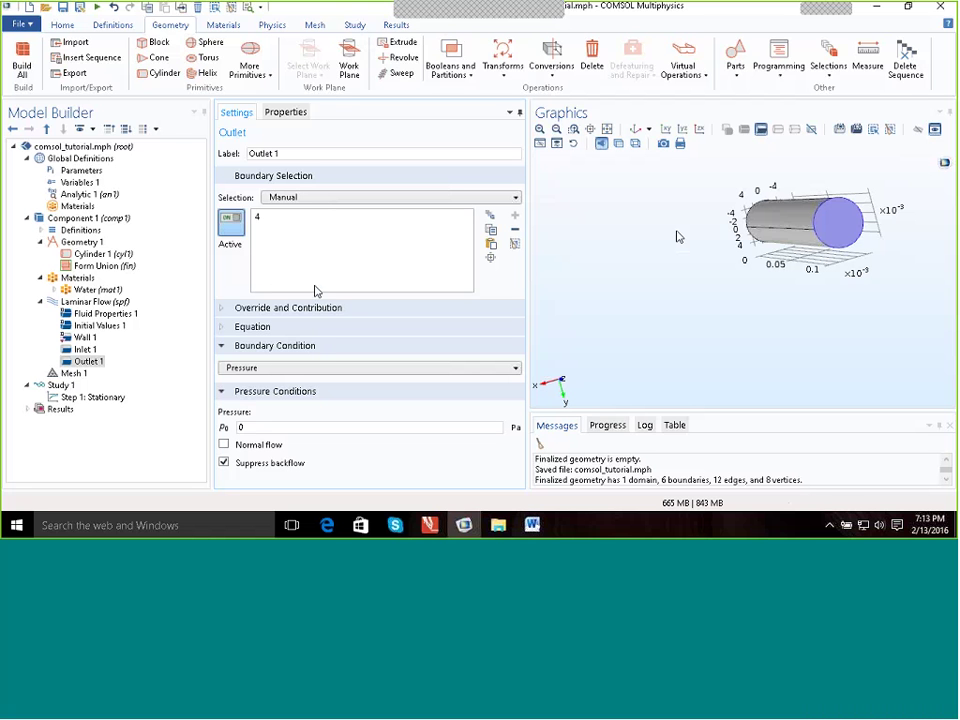
click(86, 338)
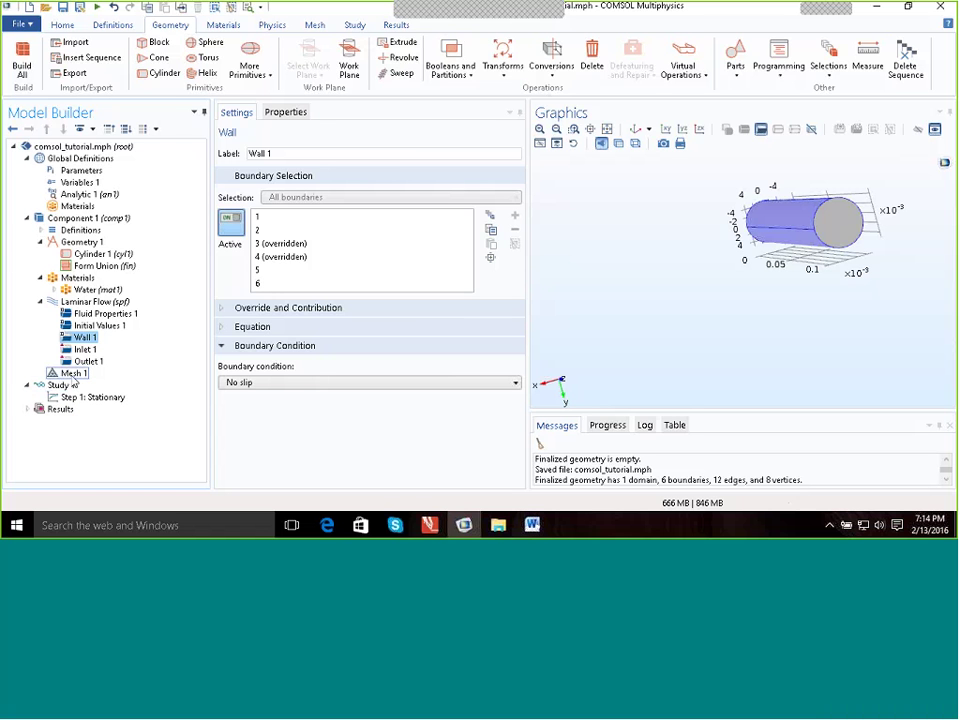
Set Mesh 1 to a physics-controlled sequence with Normal element size, and build the complete mesh
click(73, 374)
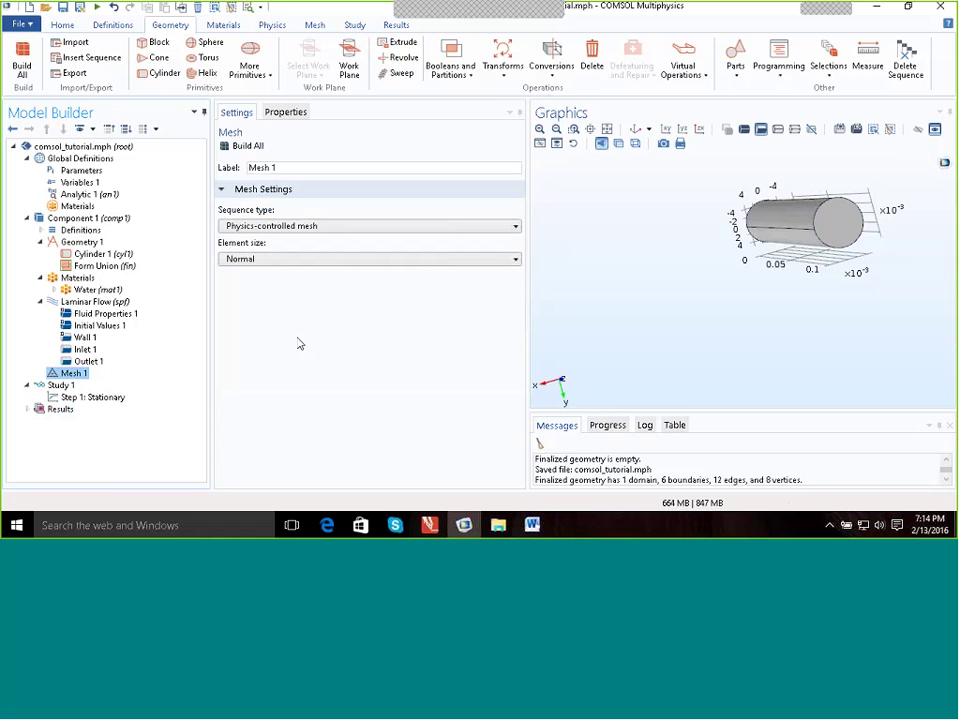
click(516, 228)
click(349, 253)
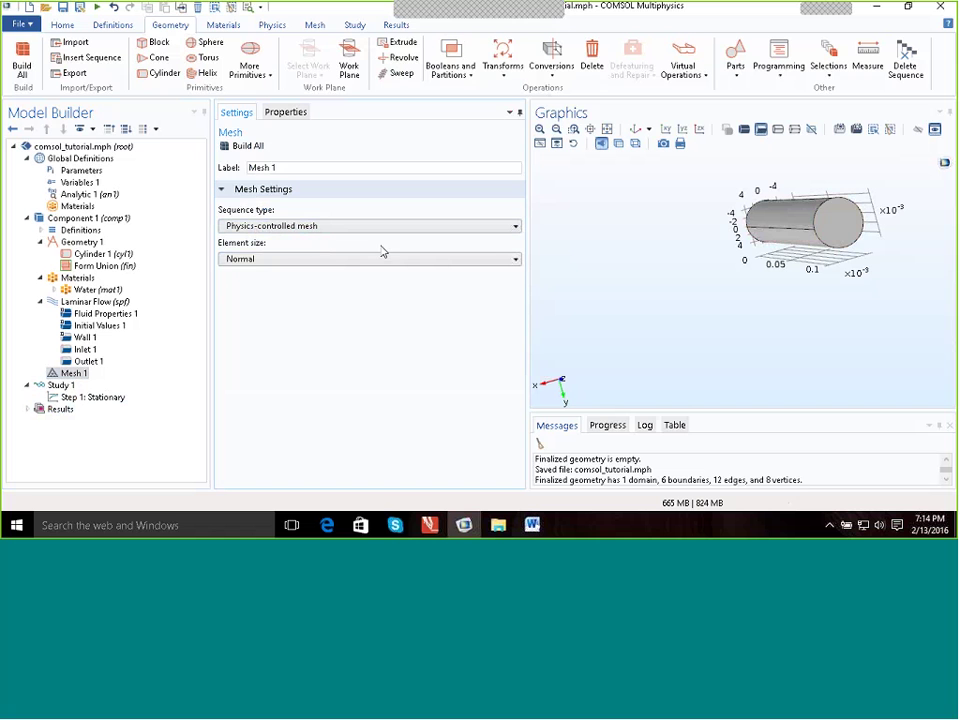
drag(824, 222, 800, 245)
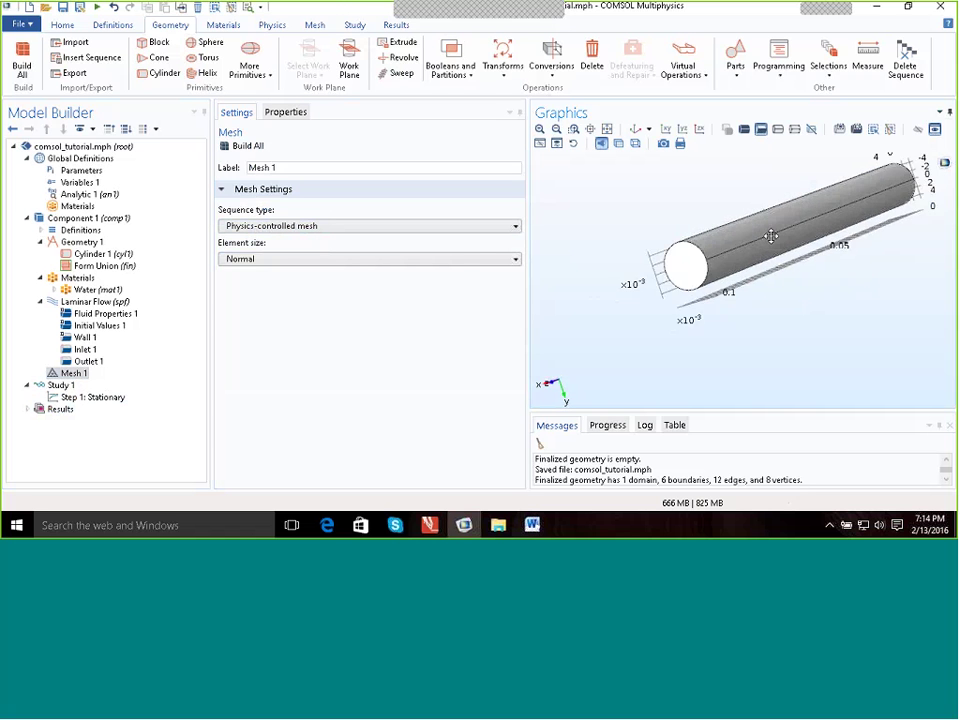
click(515, 259)
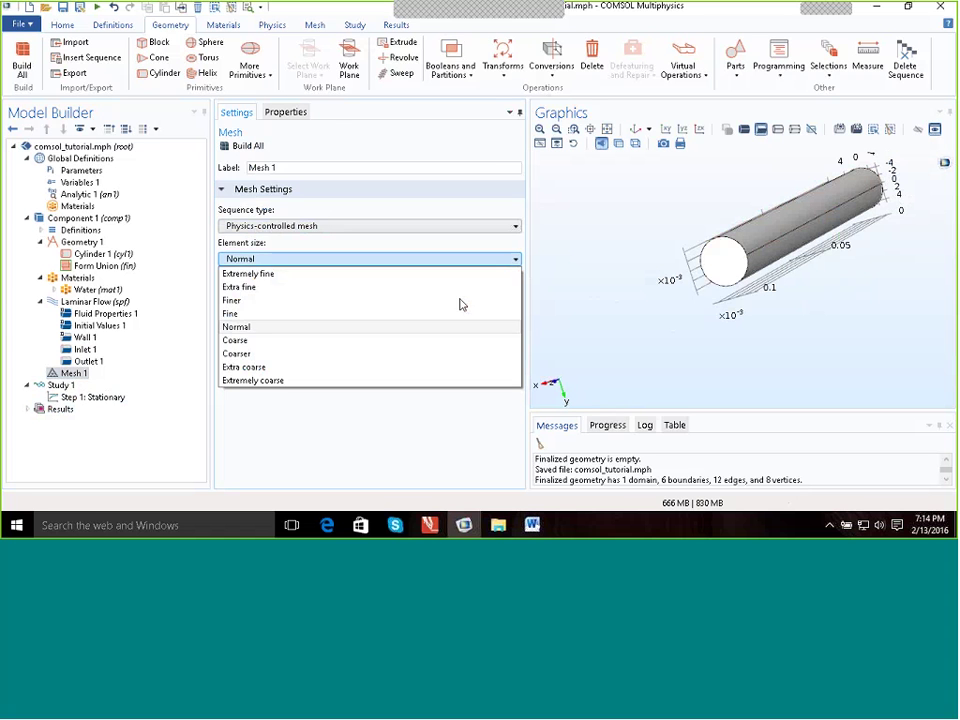
click(263, 342)
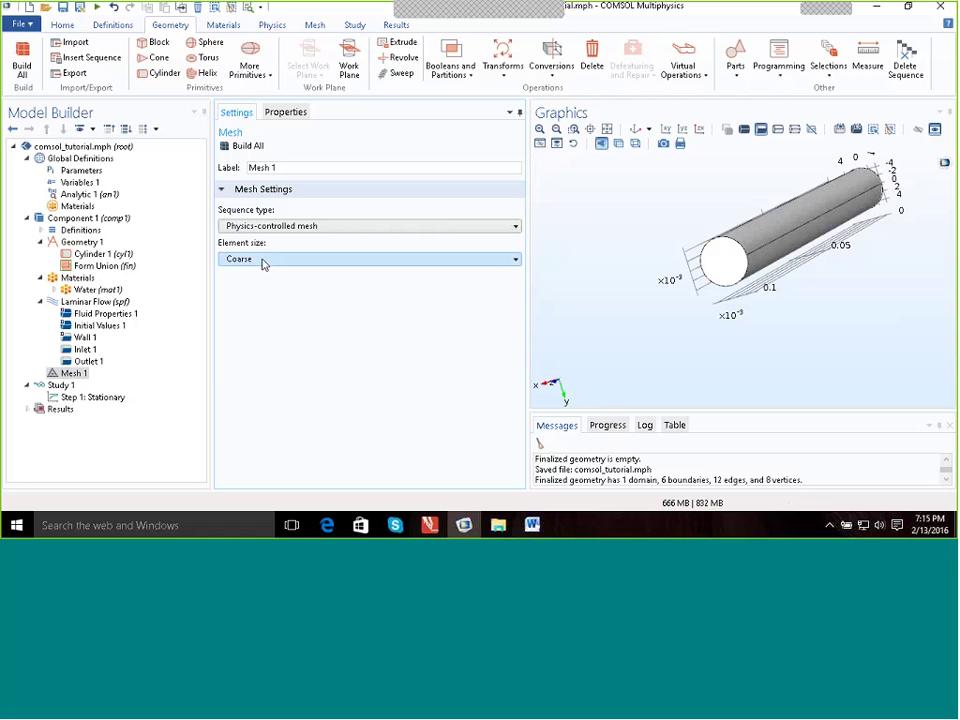
click(517, 260)
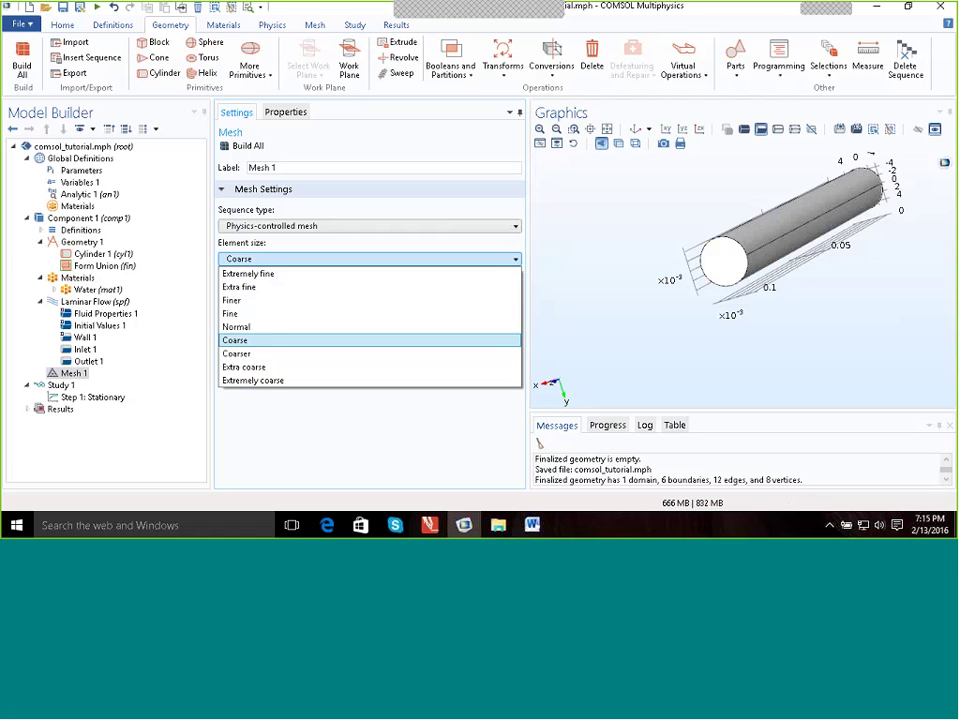
click(265, 330)
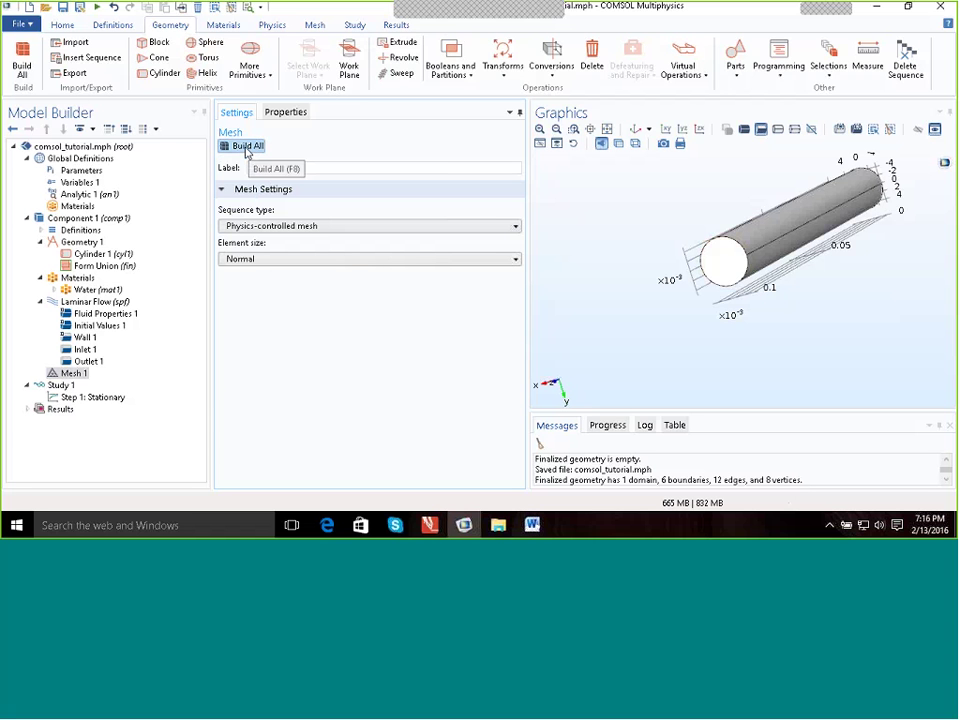
click(246, 151)
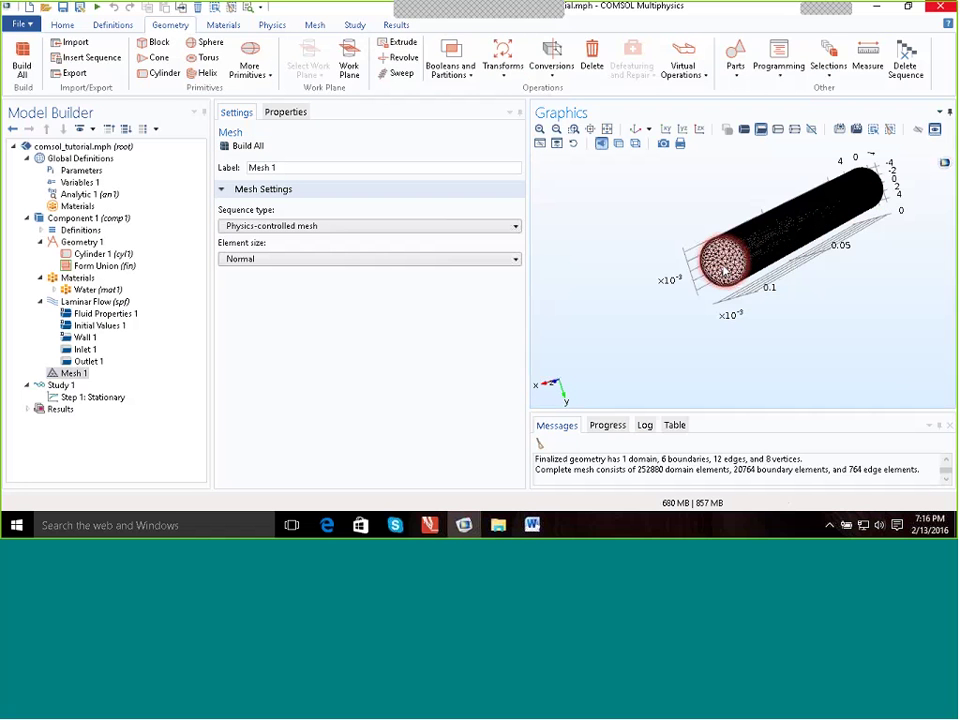
Examine the mesh elements up close on the cylinder's circular end face and along its side surface
right_drag(725, 268, 699, 277)
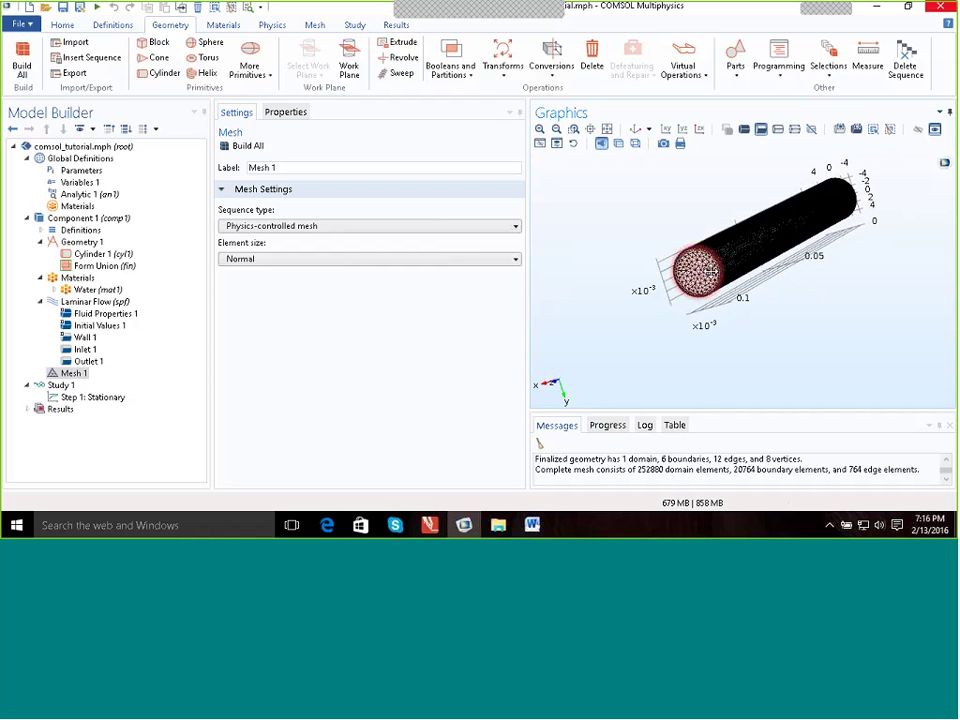
drag(699, 277, 758, 236)
right_drag(758, 236, 748, 272)
drag(748, 272, 743, 275)
right_drag(743, 275, 732, 270)
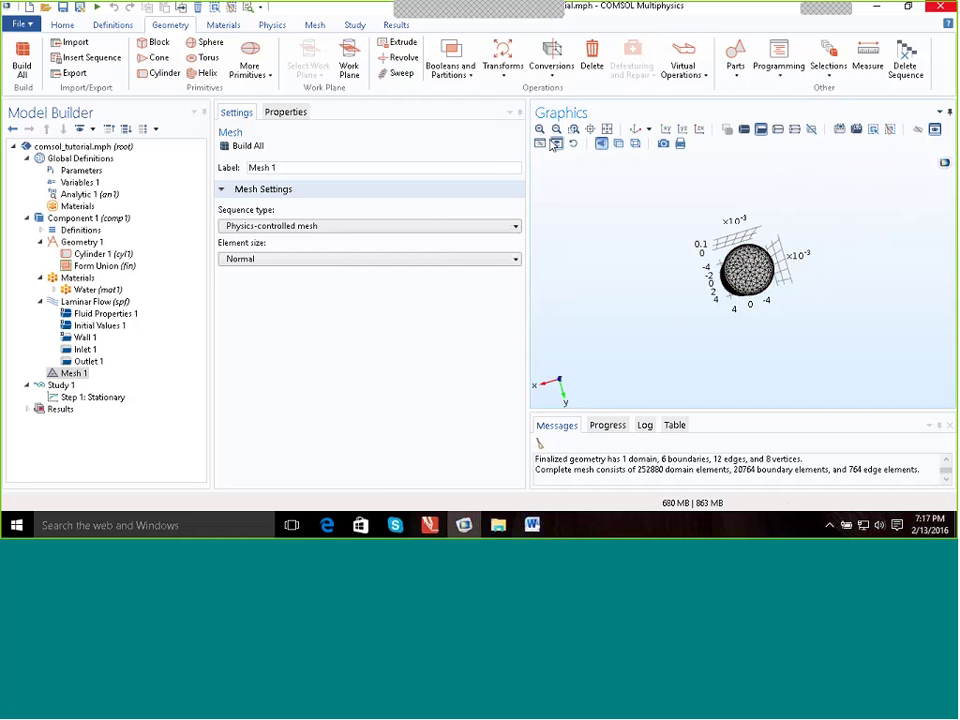
click(541, 131)
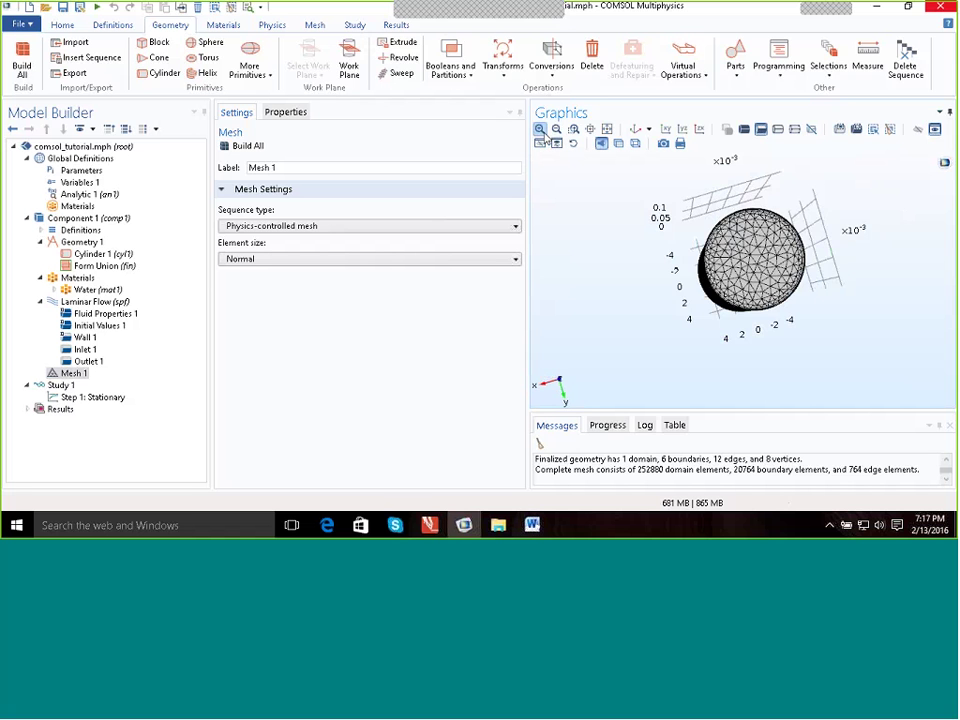
click(541, 131)
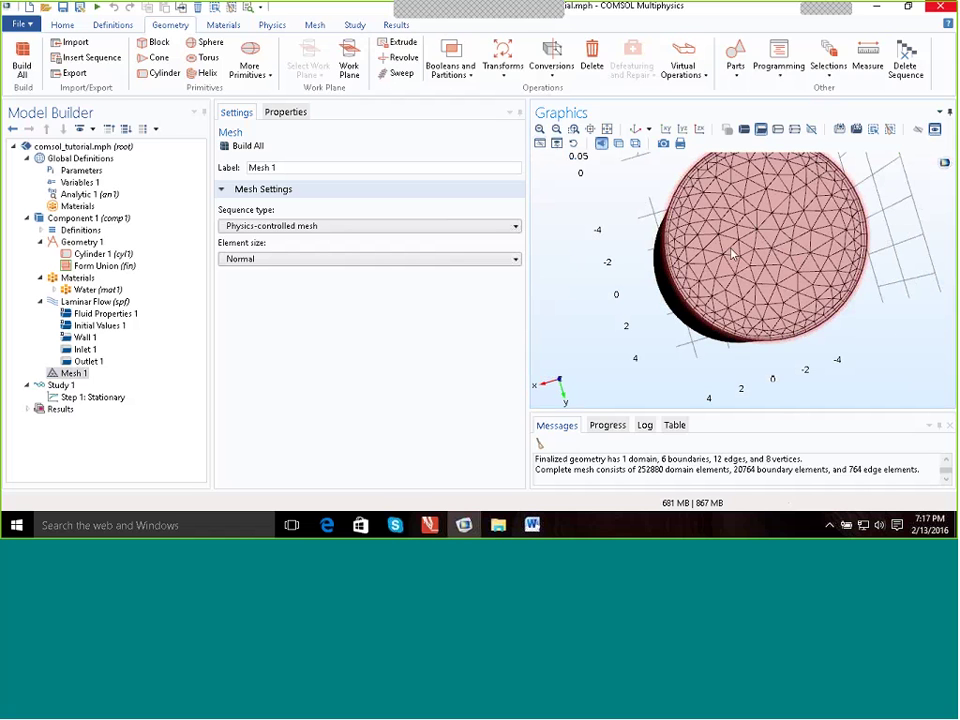
right_drag(749, 242, 747, 265)
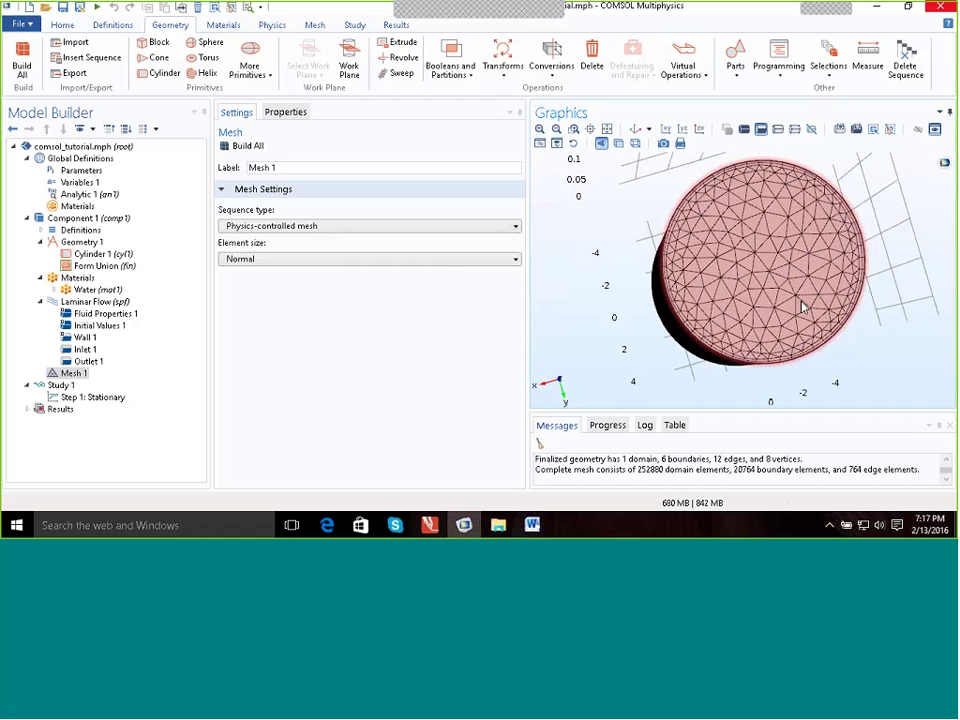
drag(804, 304, 638, 294)
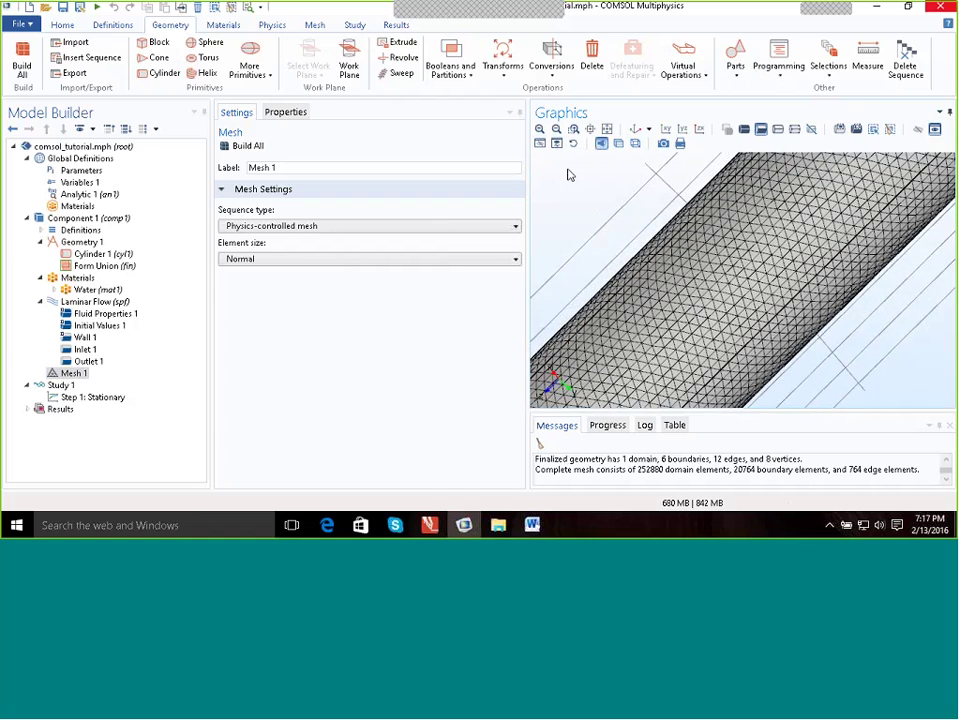
click(540, 131)
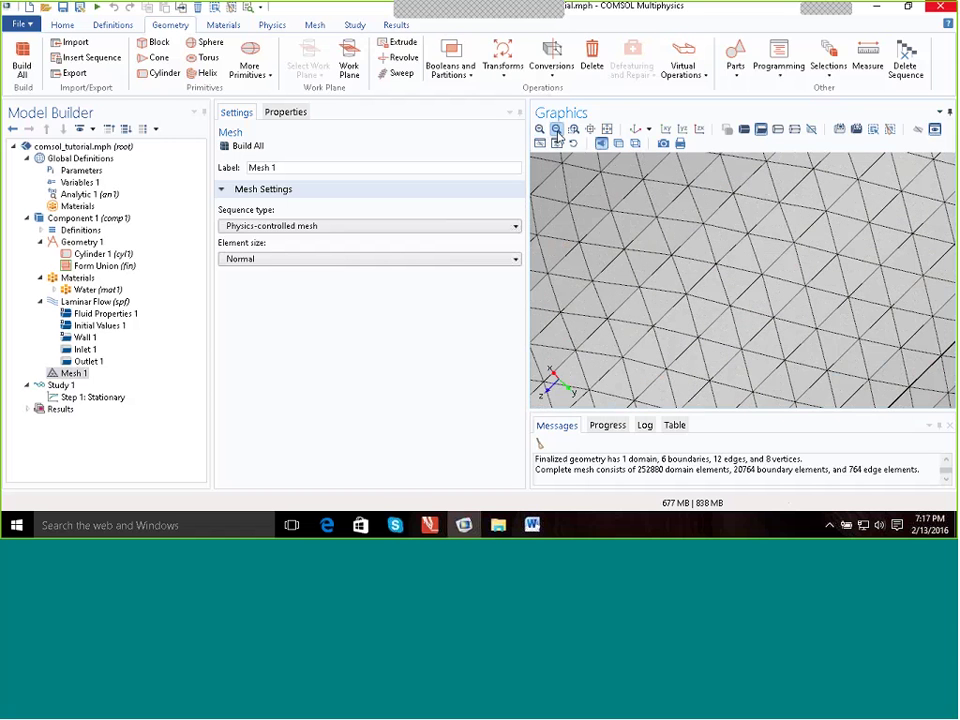
click(556, 131)
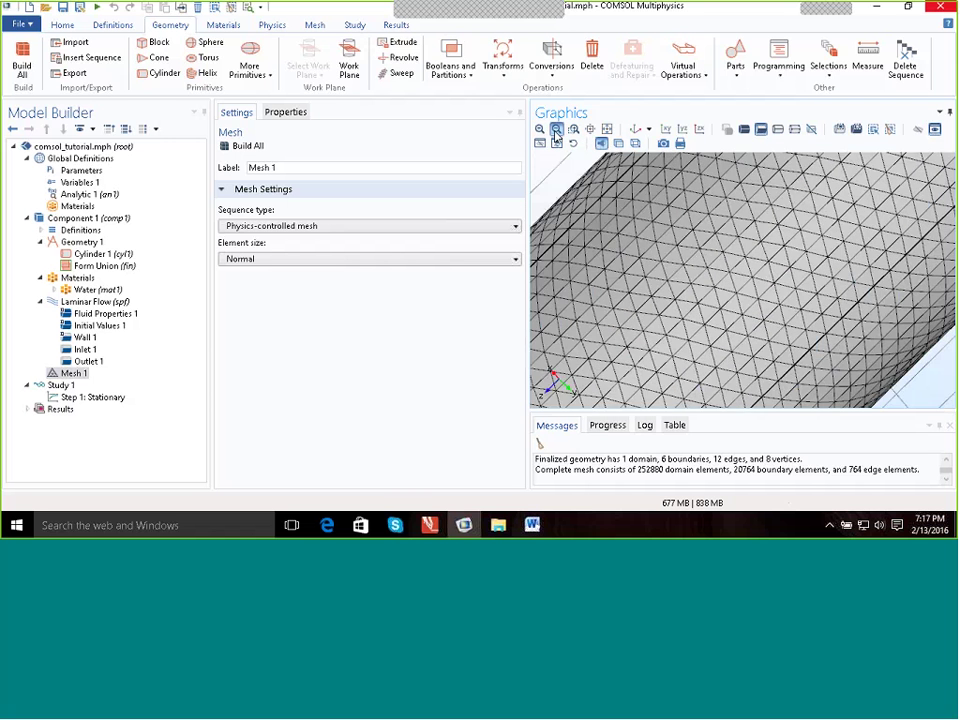
click(556, 132)
click(557, 135)
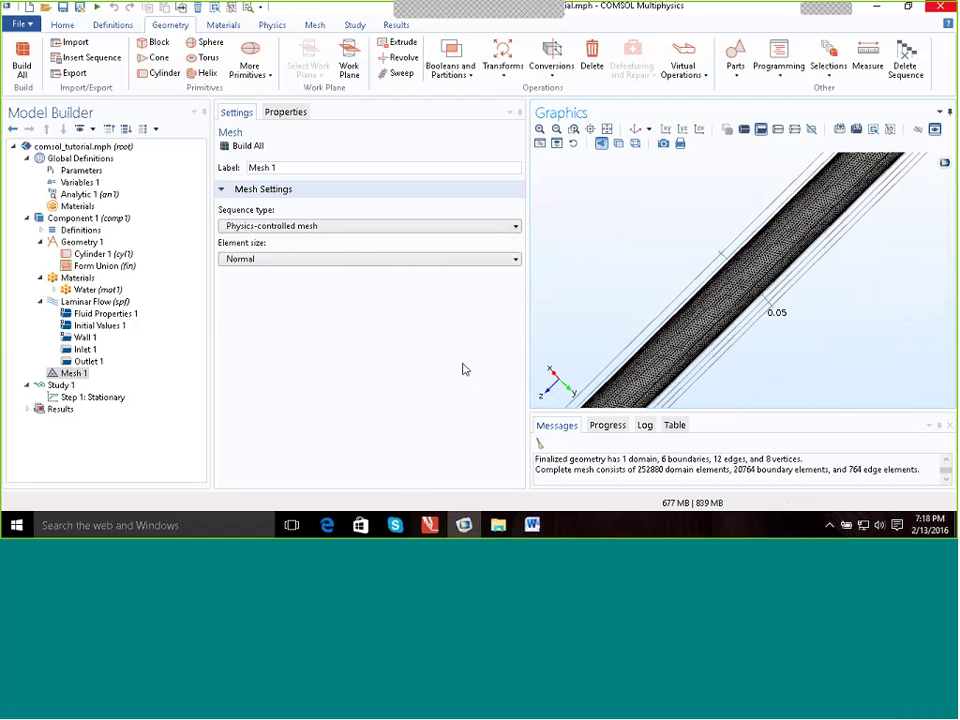
Compute Study 1 and view Convergence Plot 2 during the solution
click(57, 387)
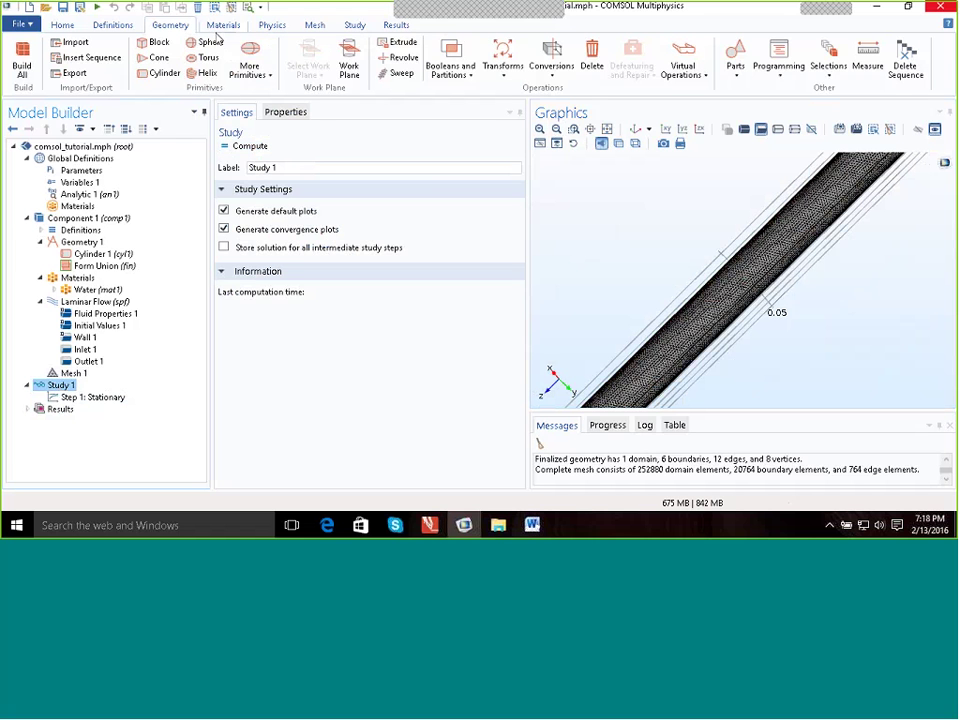
click(355, 26)
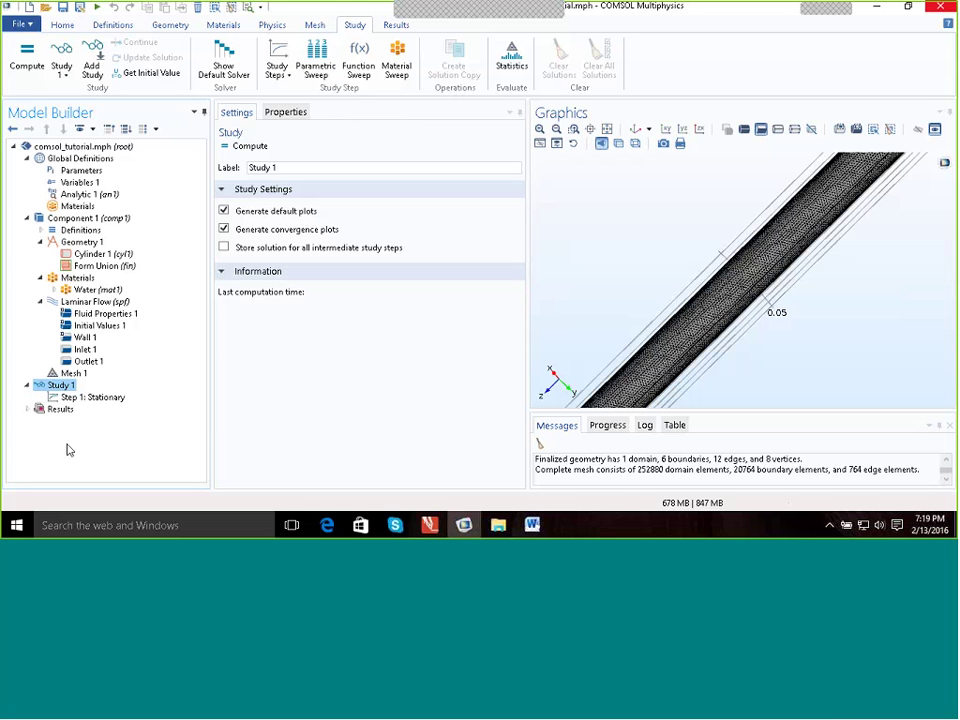
right_click(62, 389)
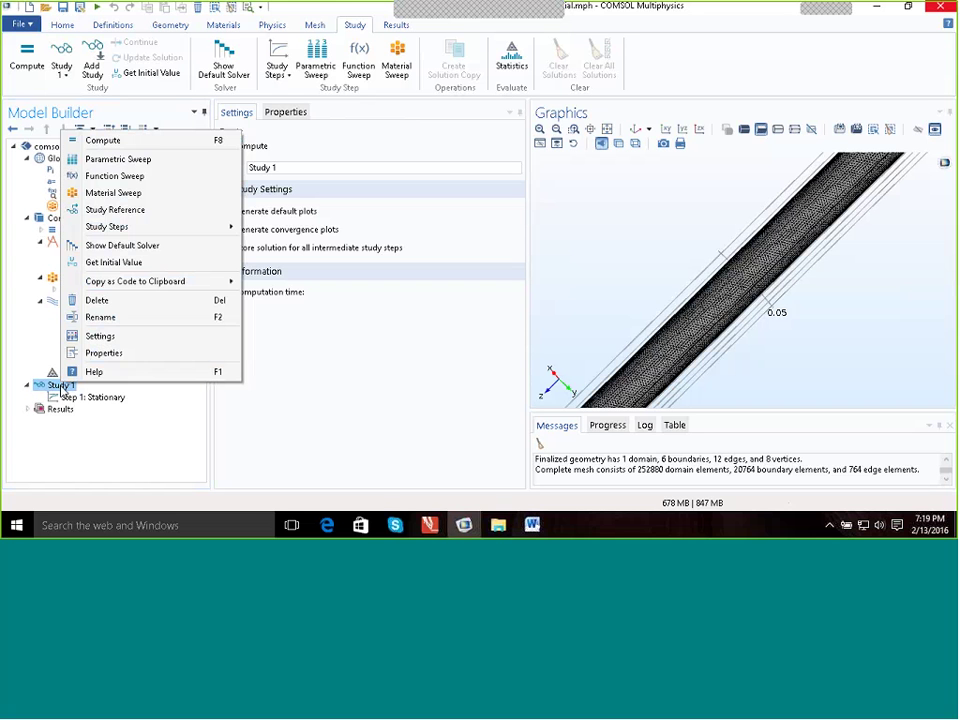
click(103, 141)
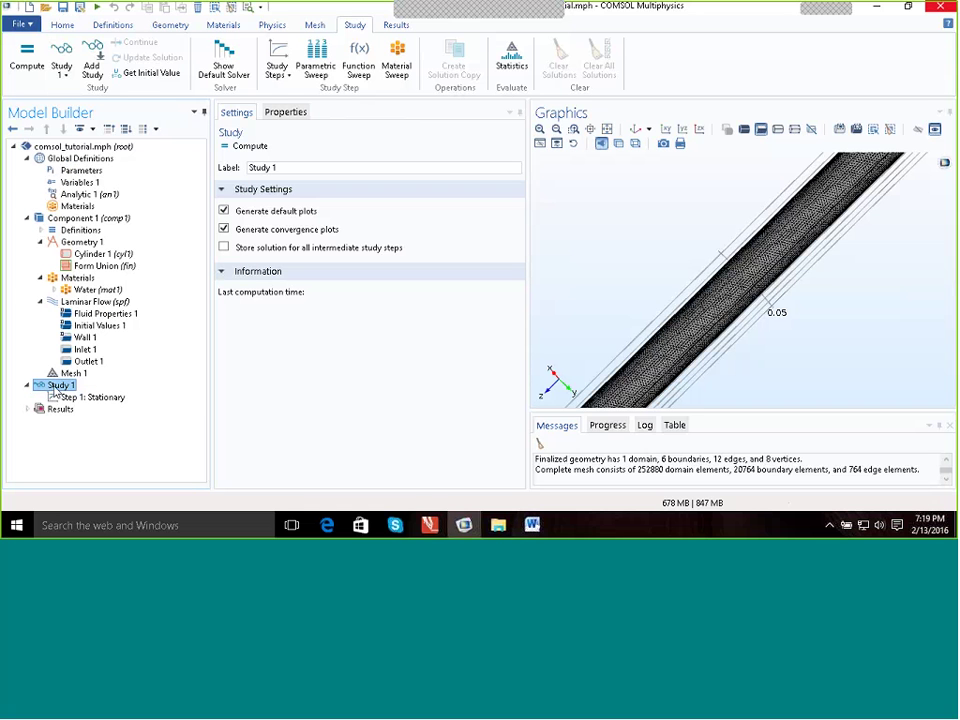
right_click(56, 390)
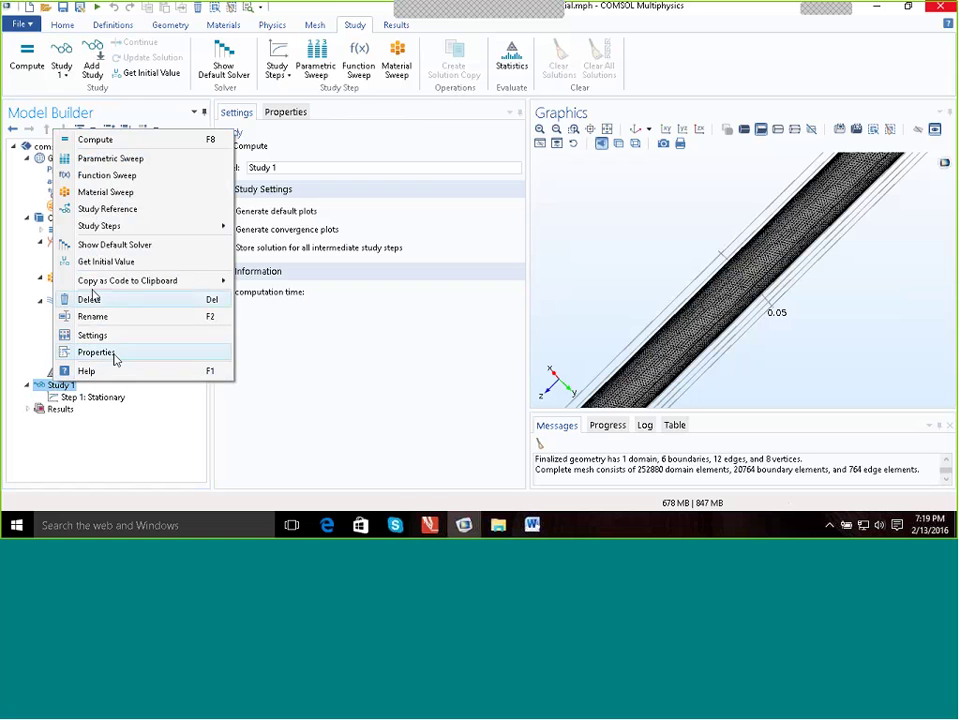
click(96, 145)
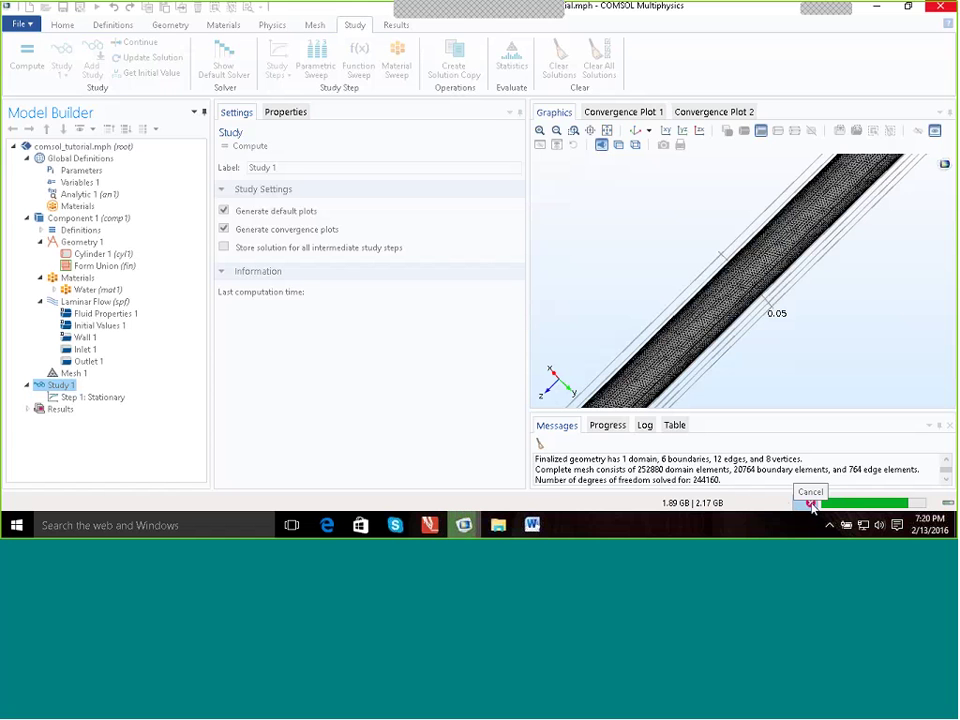
click(705, 116)
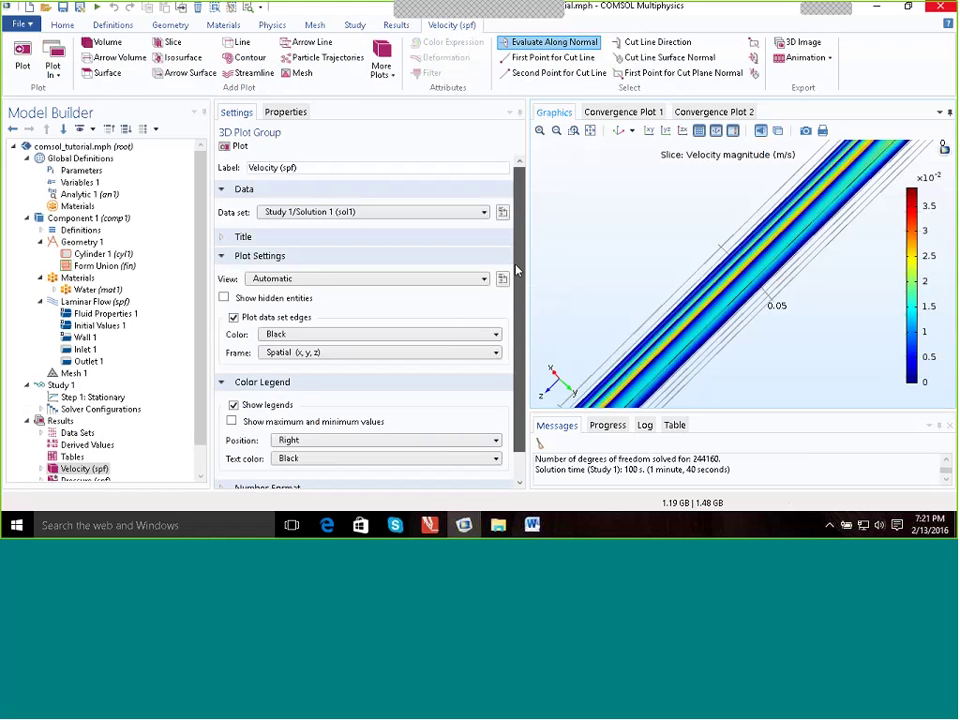
Examine the velocity plot group's settings, the result nodes and the velocity magnitude slices toward the pipe's outlet end
scroll(514, 270, down, 1)
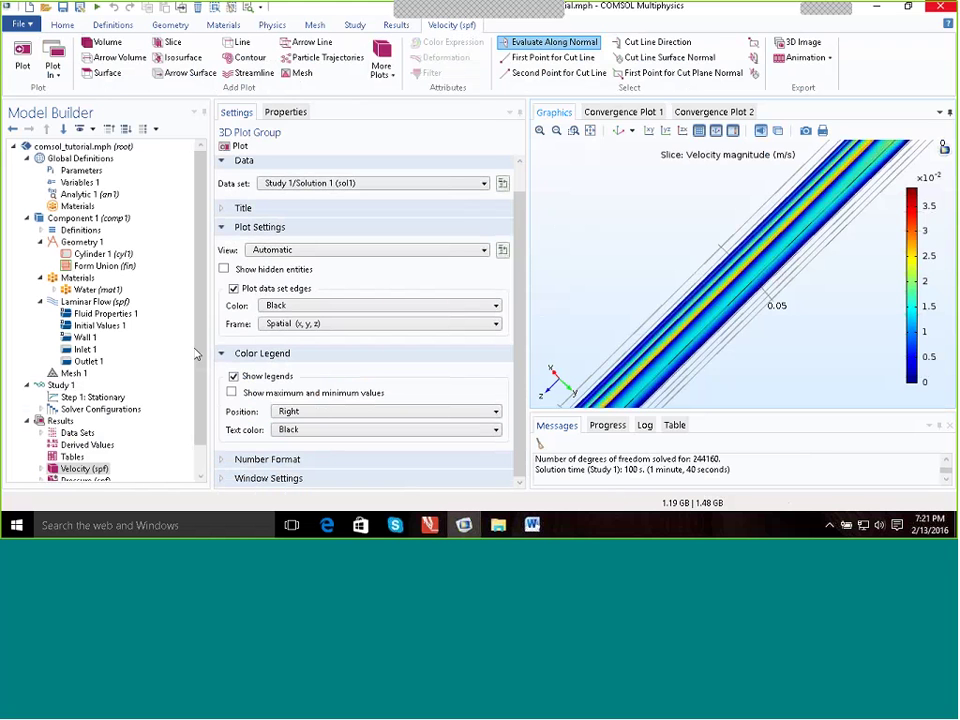
drag(196, 352, 196, 399)
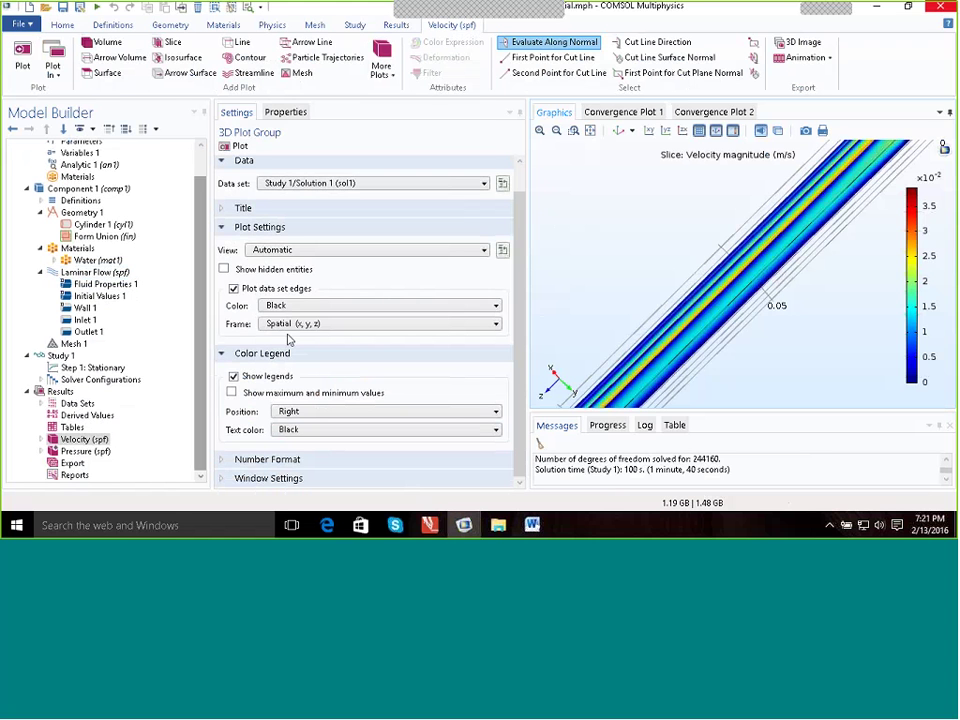
right_drag(727, 322, 677, 232)
drag(677, 232, 675, 316)
right_drag(675, 316, 708, 268)
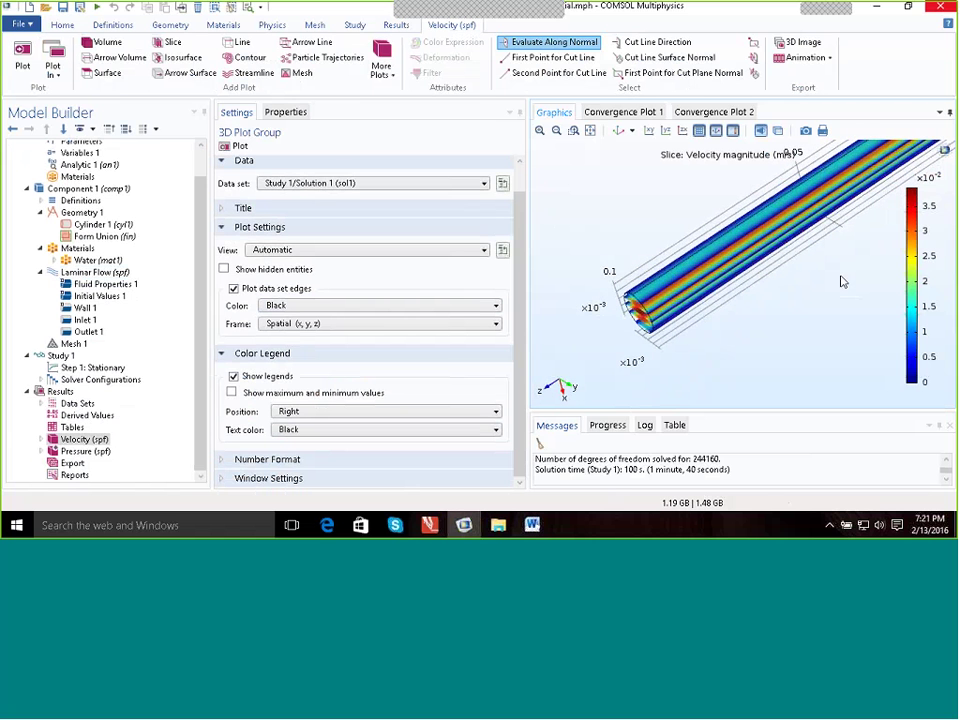